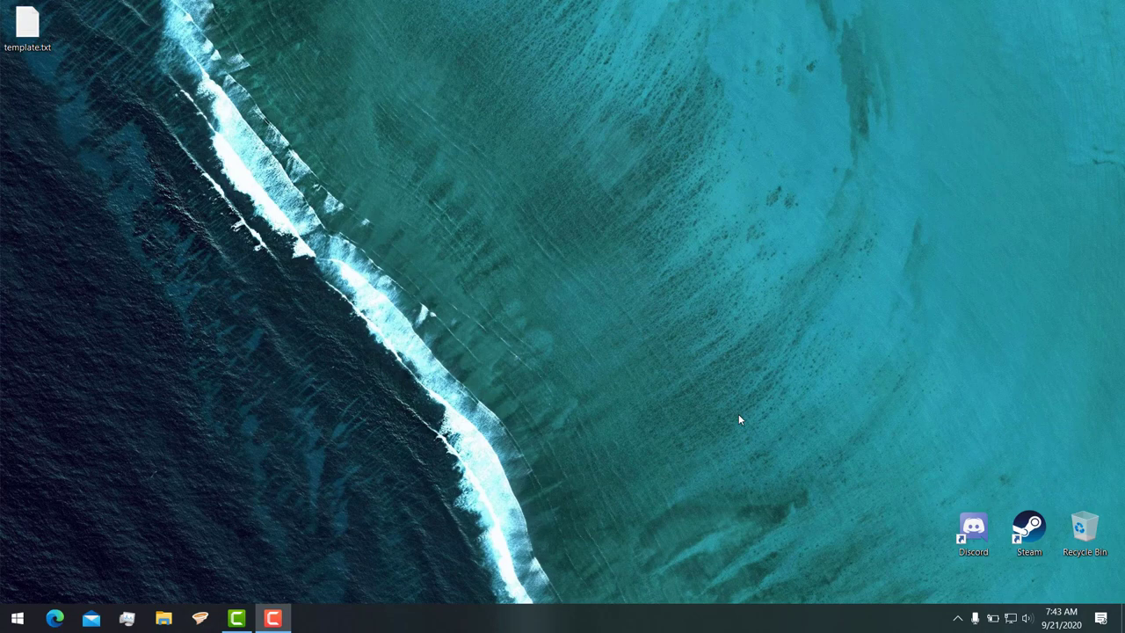
Step: Launch Inkscape and maximize its new document window
key(super)
text(inkscape)
key(Return)
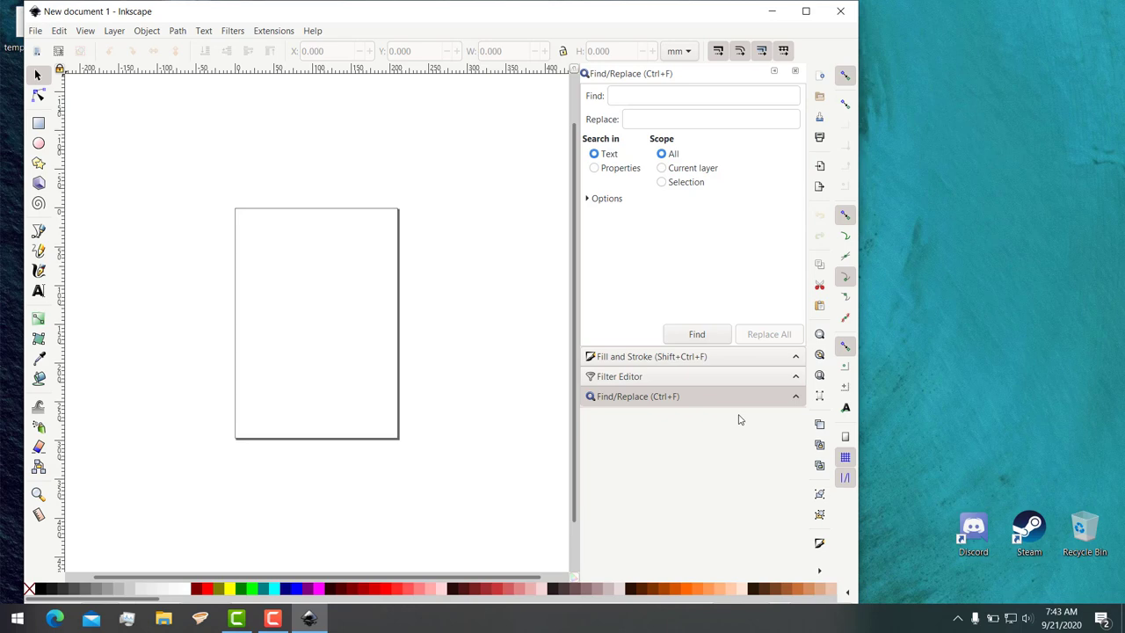
click(807, 10)
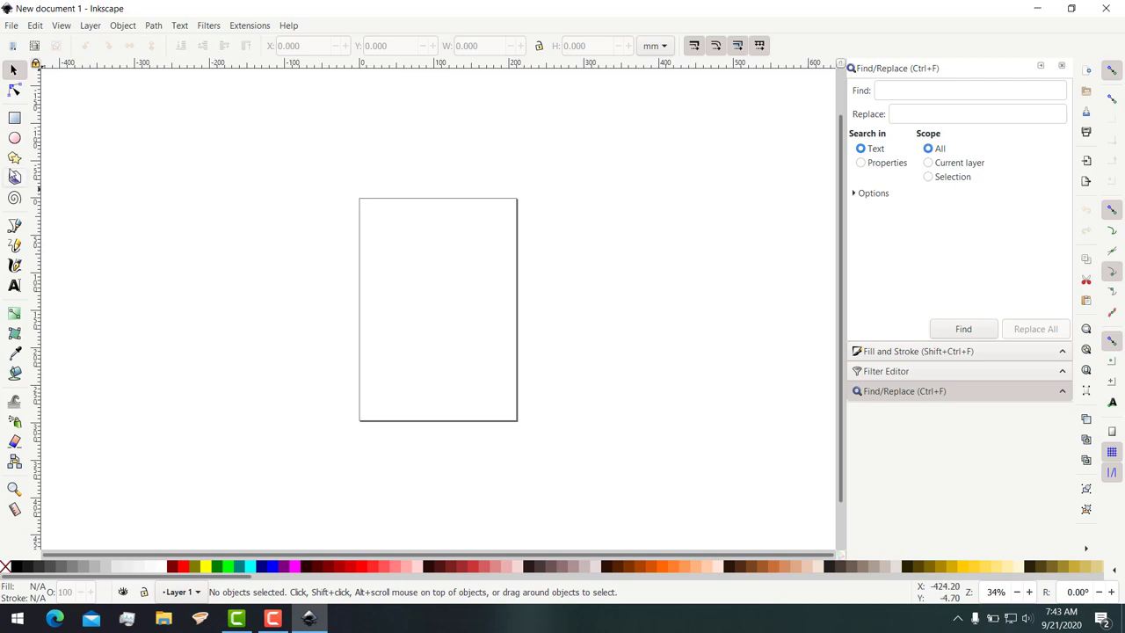
click(14, 117)
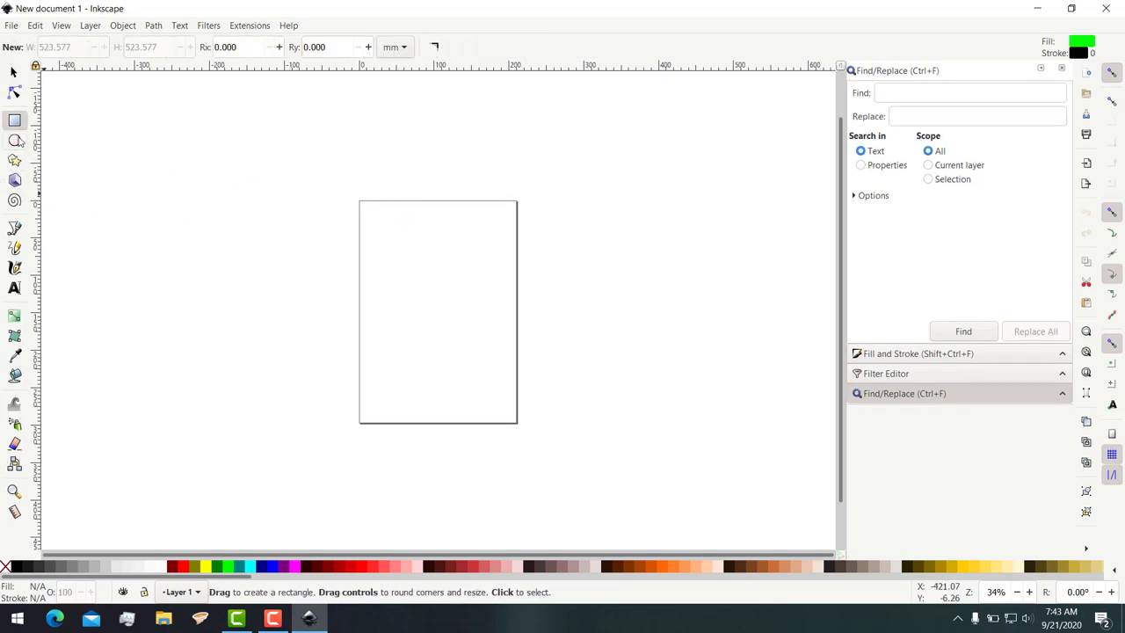
click(15, 140)
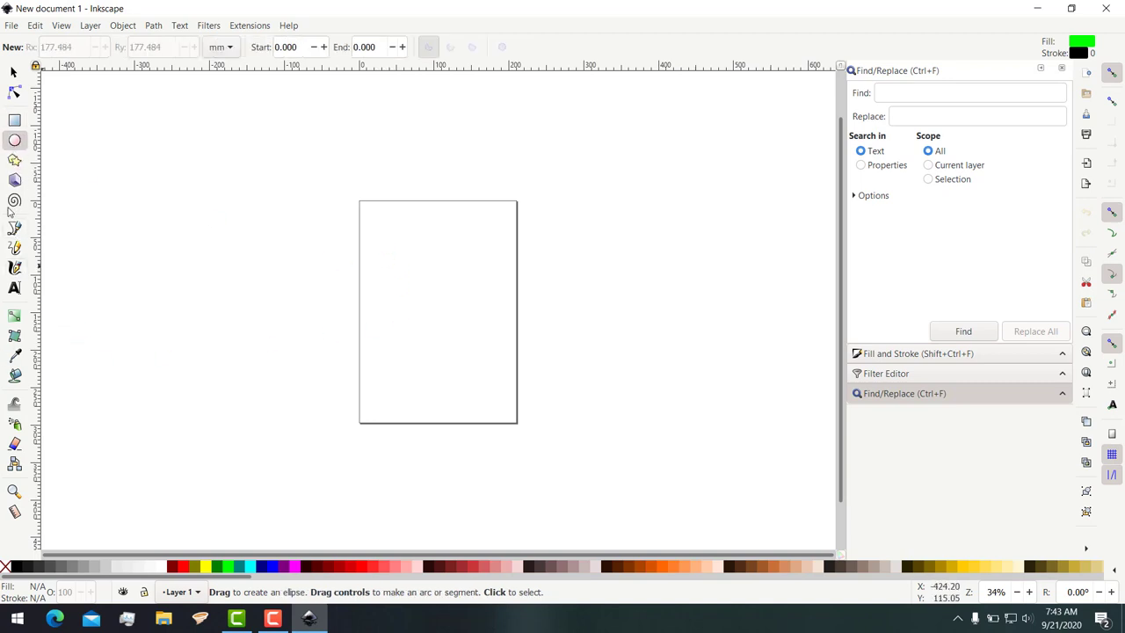
click(10, 318)
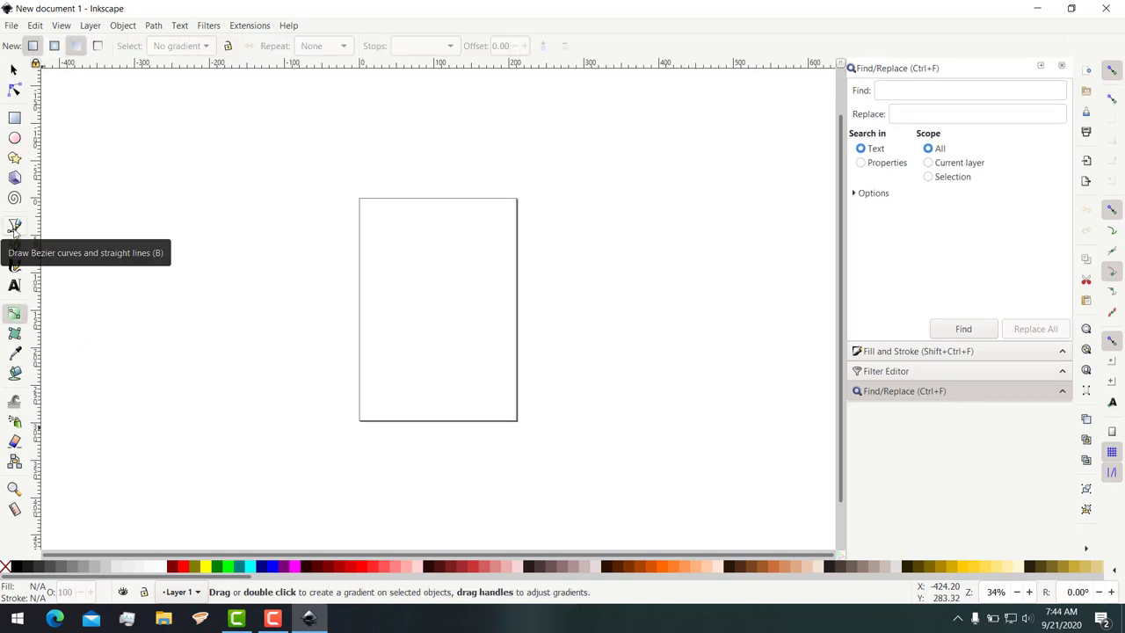
Step: Draw a closed five-point polygon about 178 by 122 mm on the page's upper half with the Bezier tool in straight-segment mode
click(14, 228)
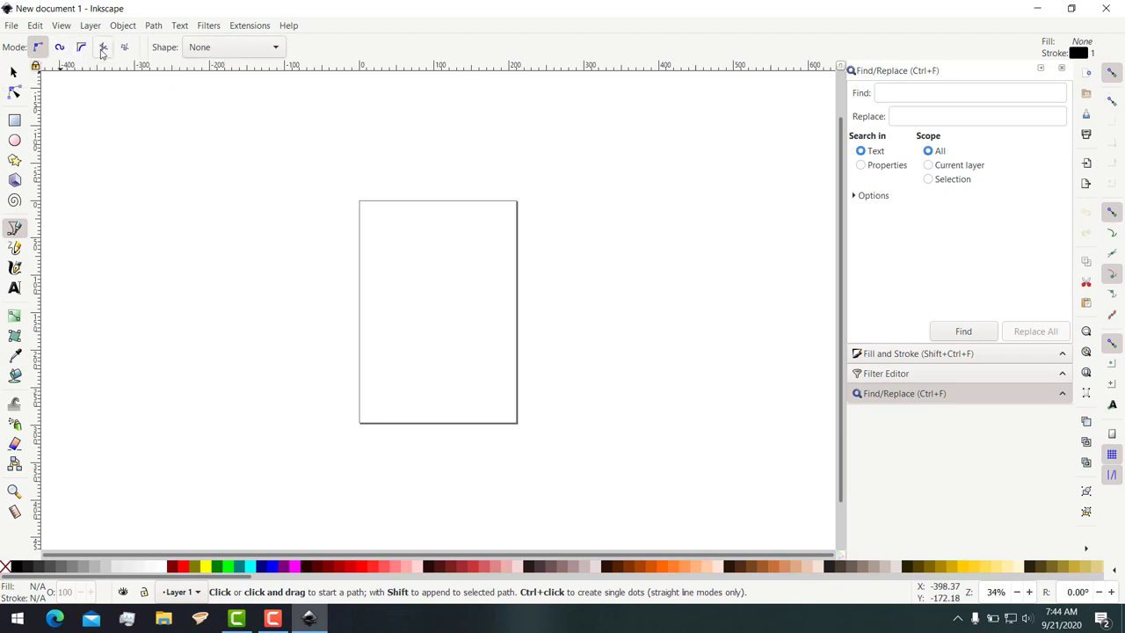
click(103, 48)
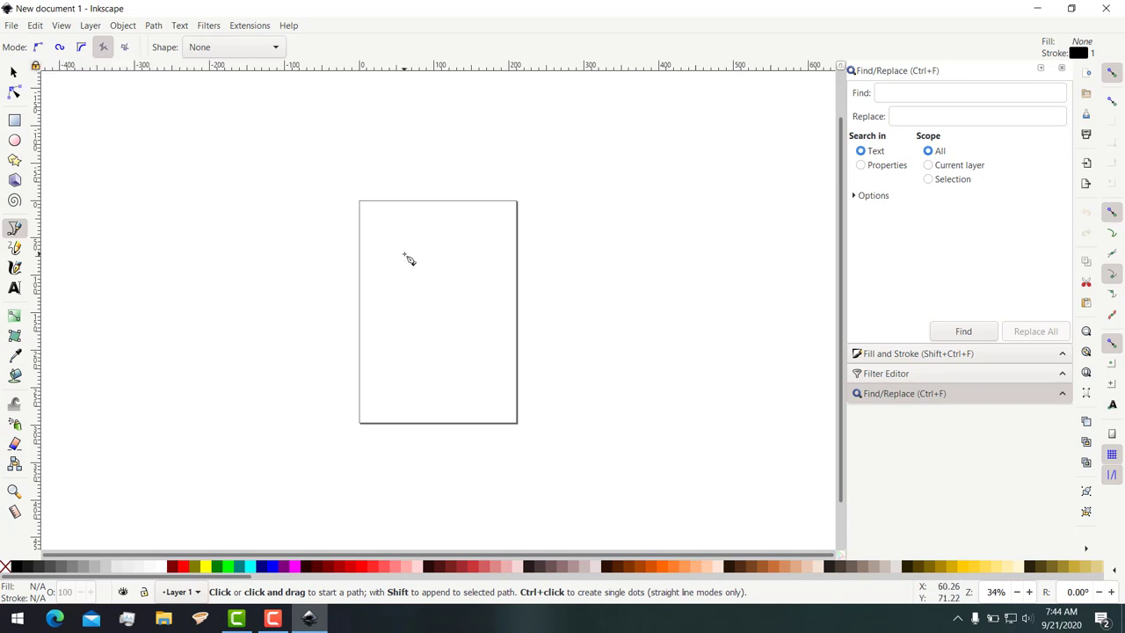
click(404, 254)
click(378, 333)
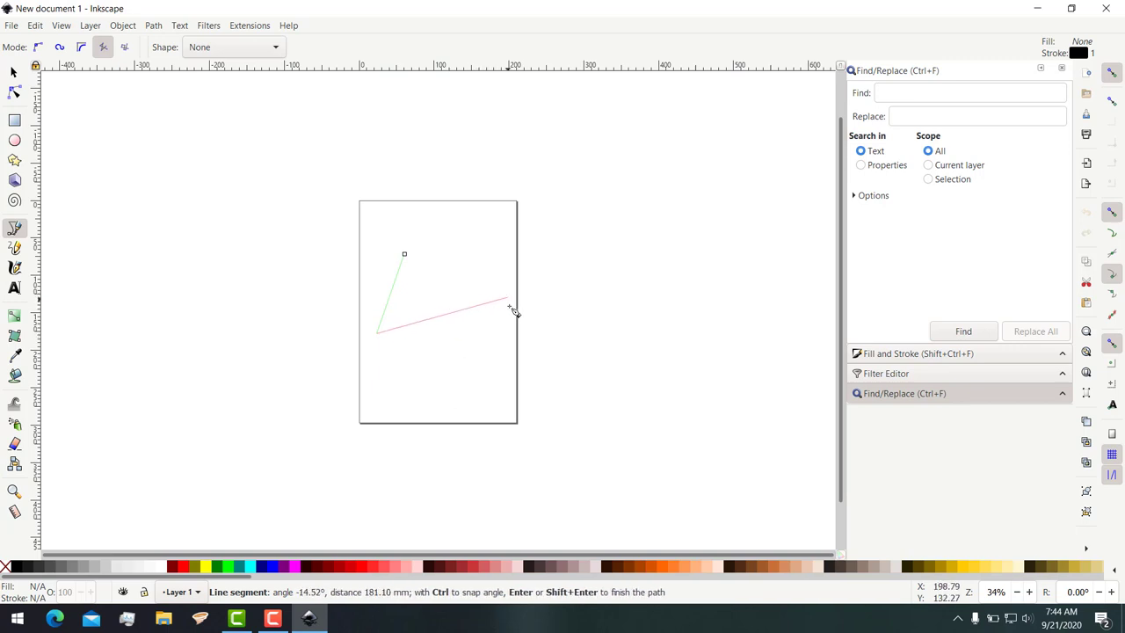
click(509, 310)
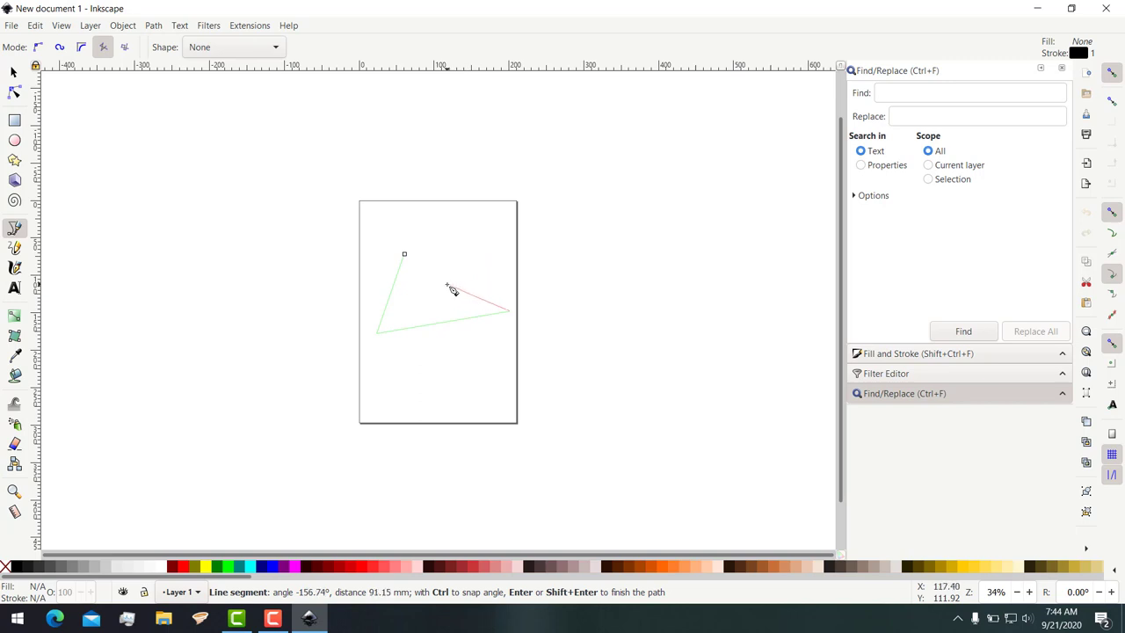
click(447, 285)
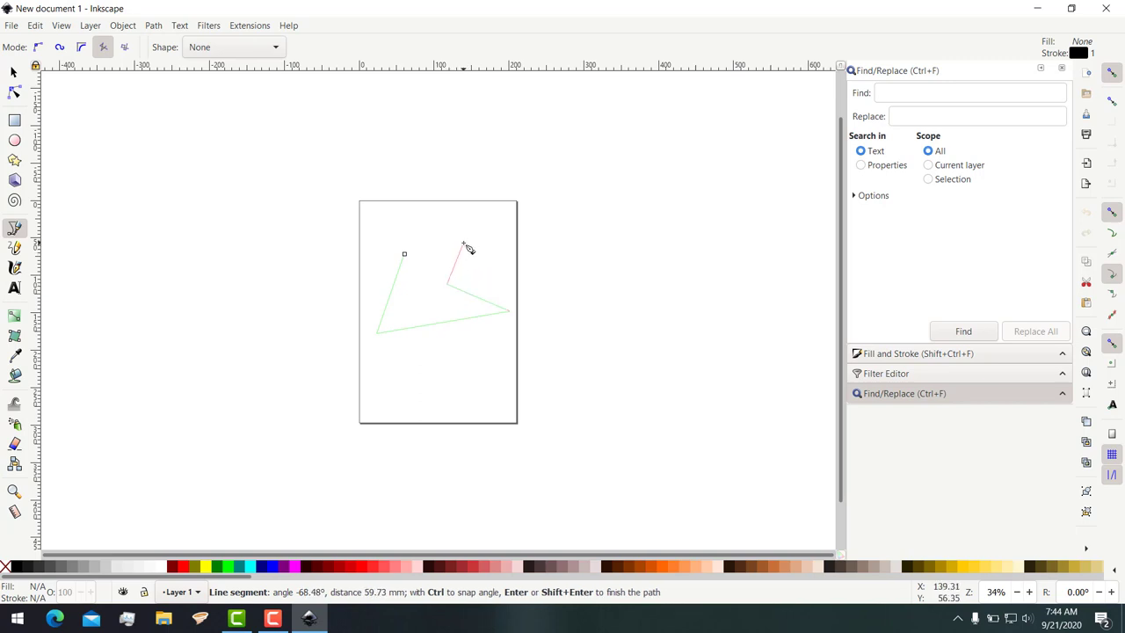
click(465, 245)
click(404, 254)
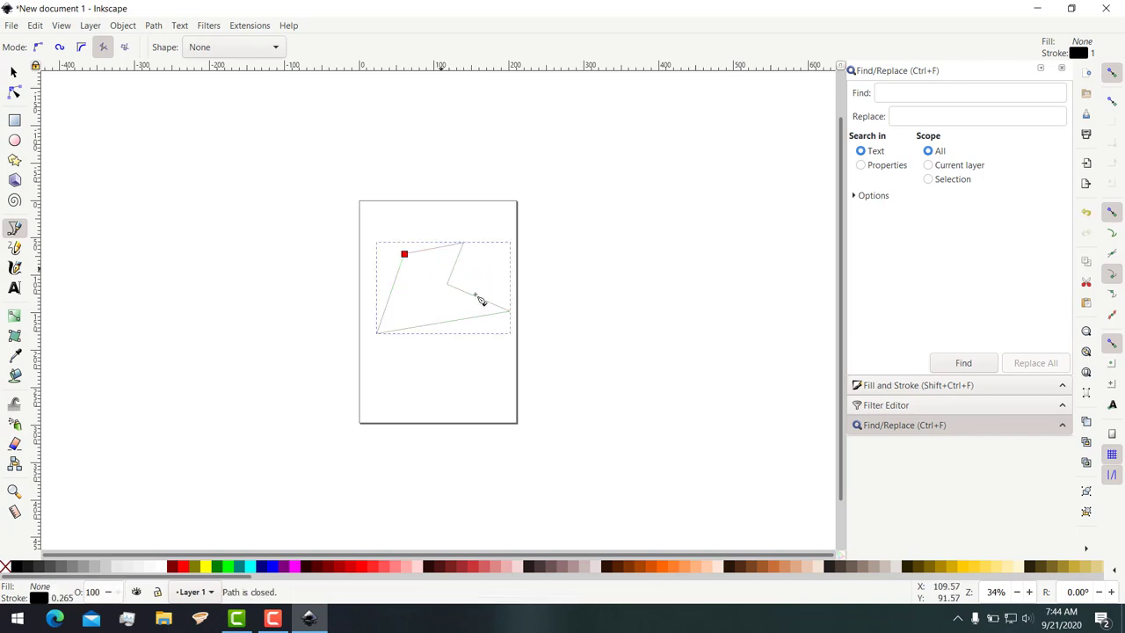
Step: Select the five-point polygon and fill it with Aqua (#00FFFF)
click(13, 70)
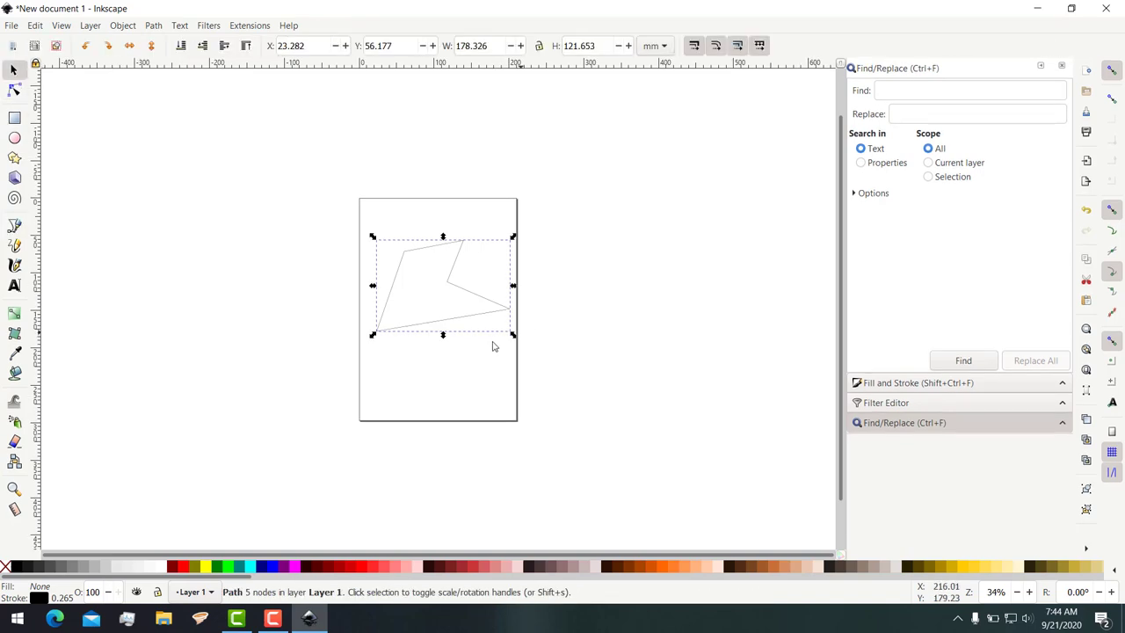
drag(435, 303, 500, 359)
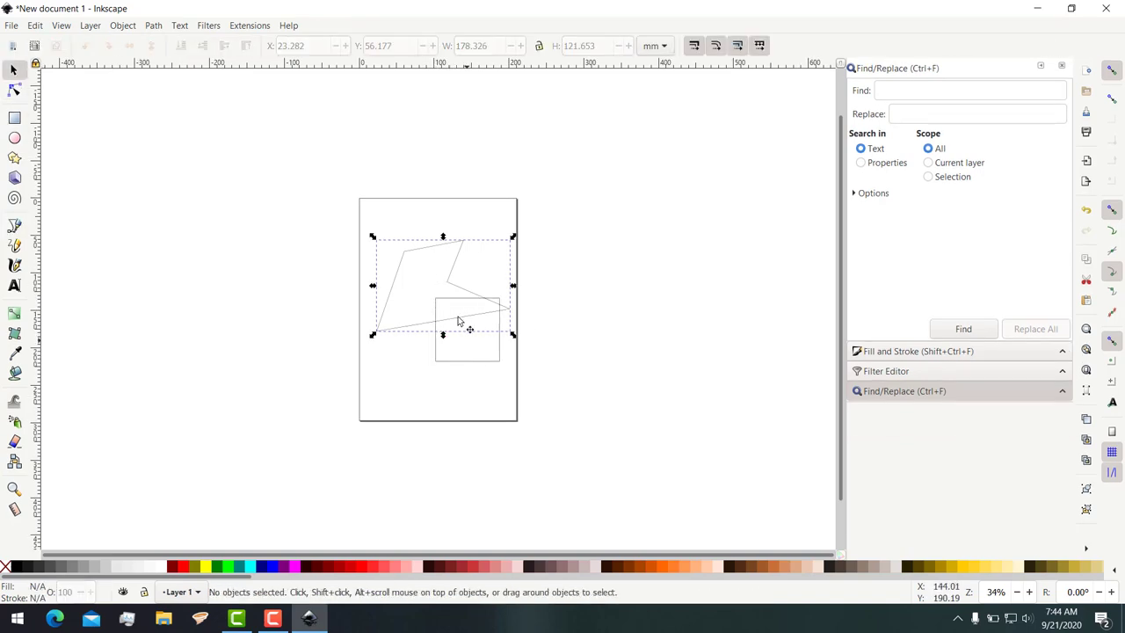
drag(367, 227, 504, 340)
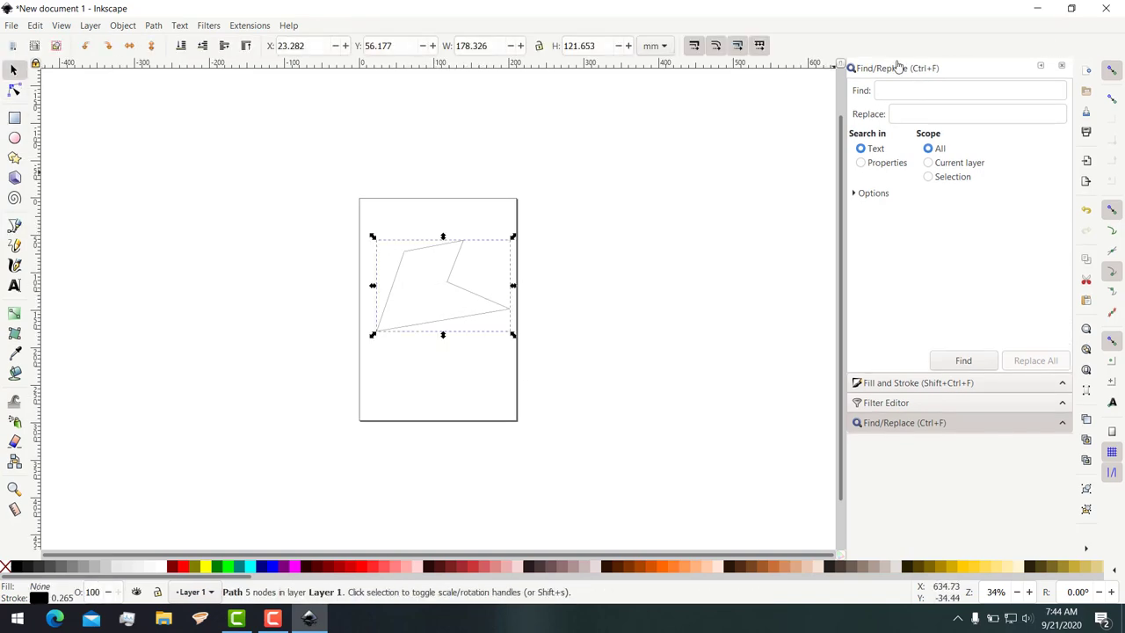
click(251, 567)
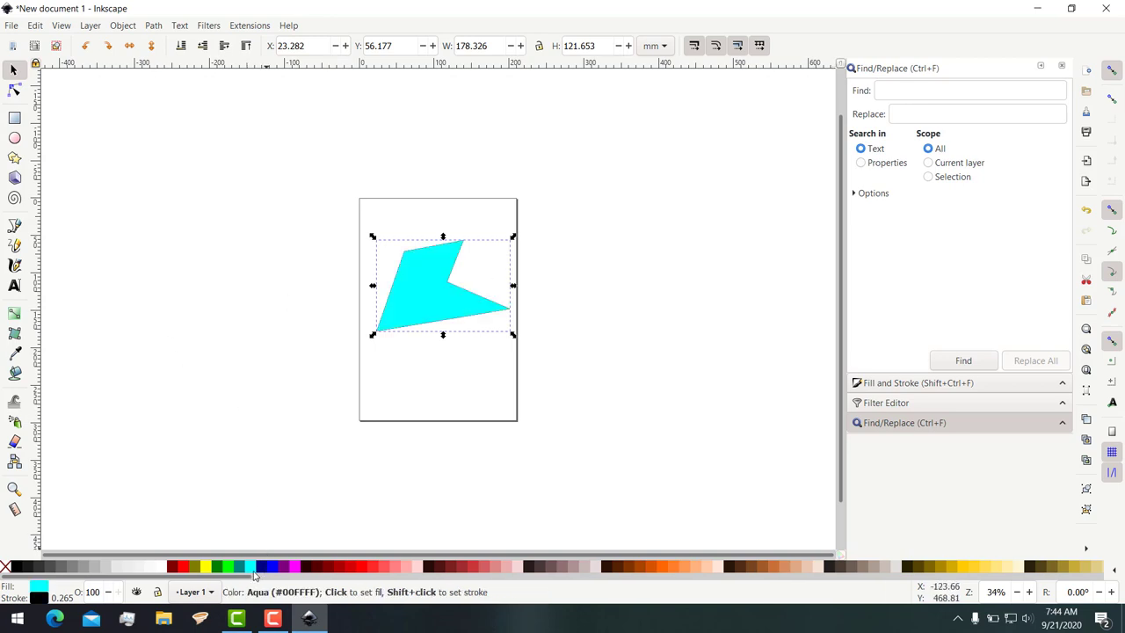
Step: Move the aqua polygon up to the page's top edge, at about X 14 mm and Y 4 mm
mouse_move(427, 285)
mouse_down()
mouse_move(459, 332)
mouse_move(403, 270)
mouse_move(453, 329)
mouse_move(427, 275)
mouse_move(420, 280)
mouse_up()
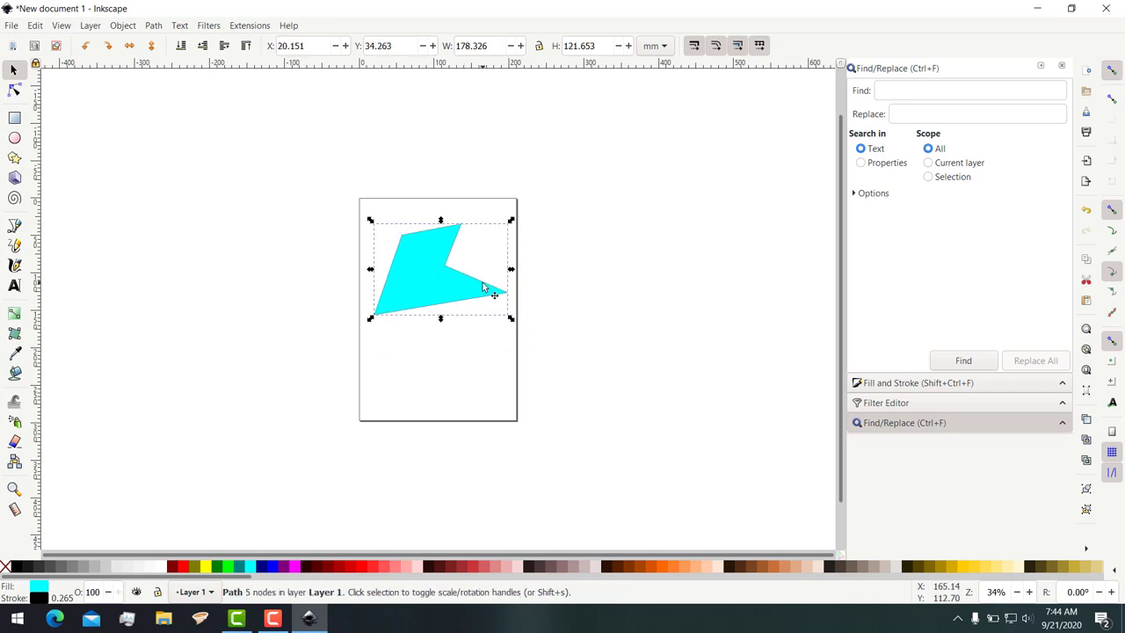
click(484, 366)
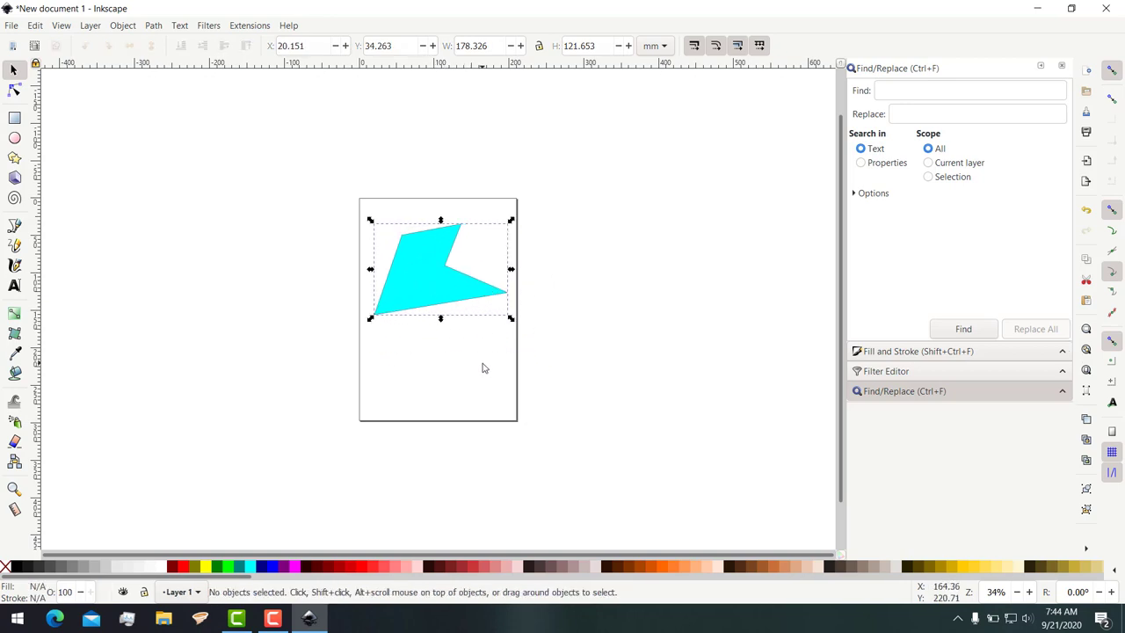
drag(431, 279, 389, 249)
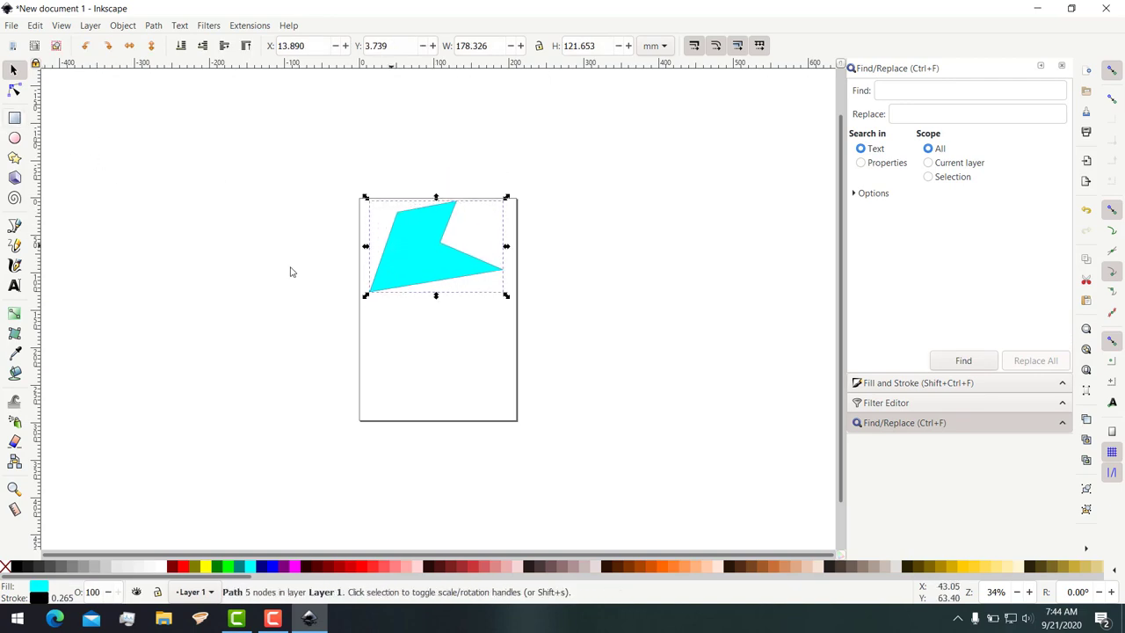
Step: Draw a square about 100 mm wide and place it below the polygon at about X 56 mm and Y 187 mm
click(15, 119)
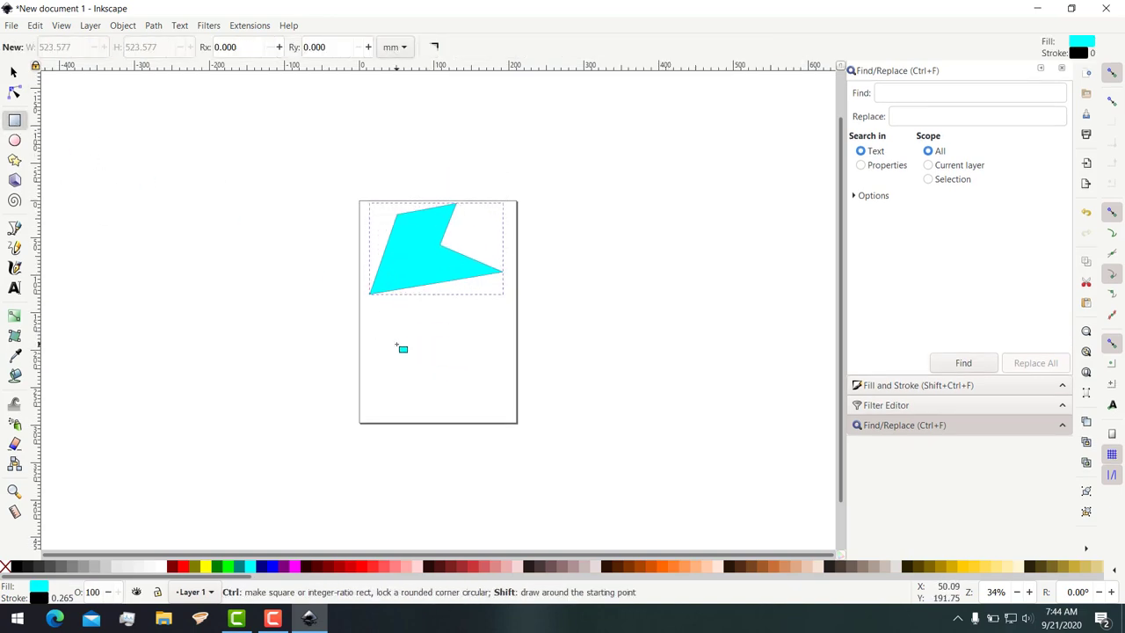
drag(398, 344, 434, 380)
click(13, 72)
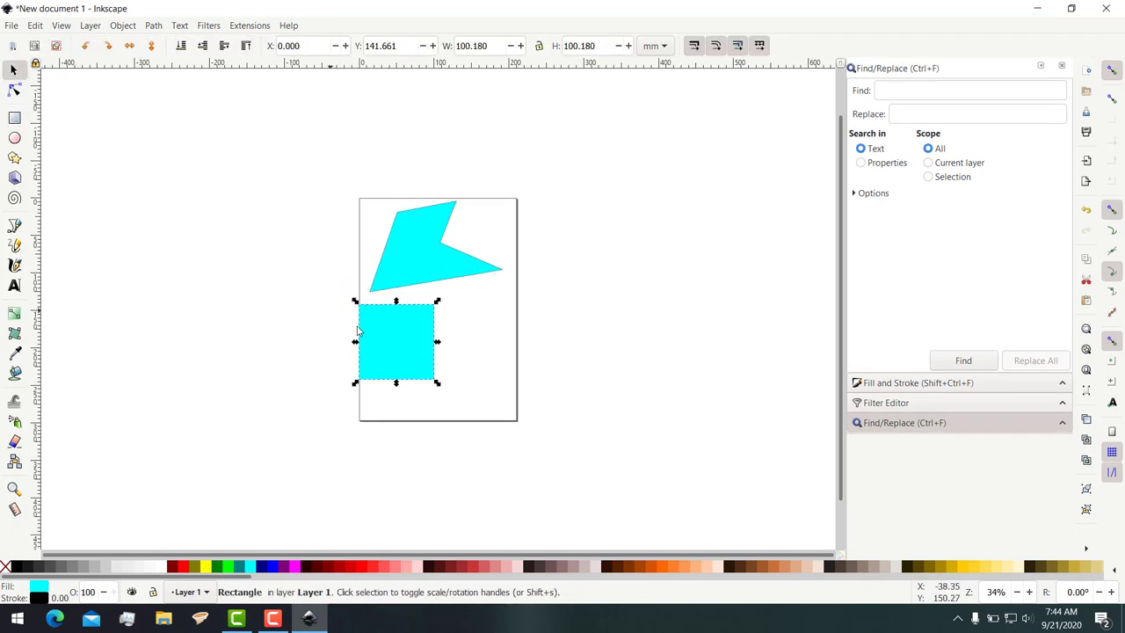
drag(374, 333, 416, 364)
Step: Remove the stroke paint from the polygon through the Fill and Stroke settings
click(440, 259)
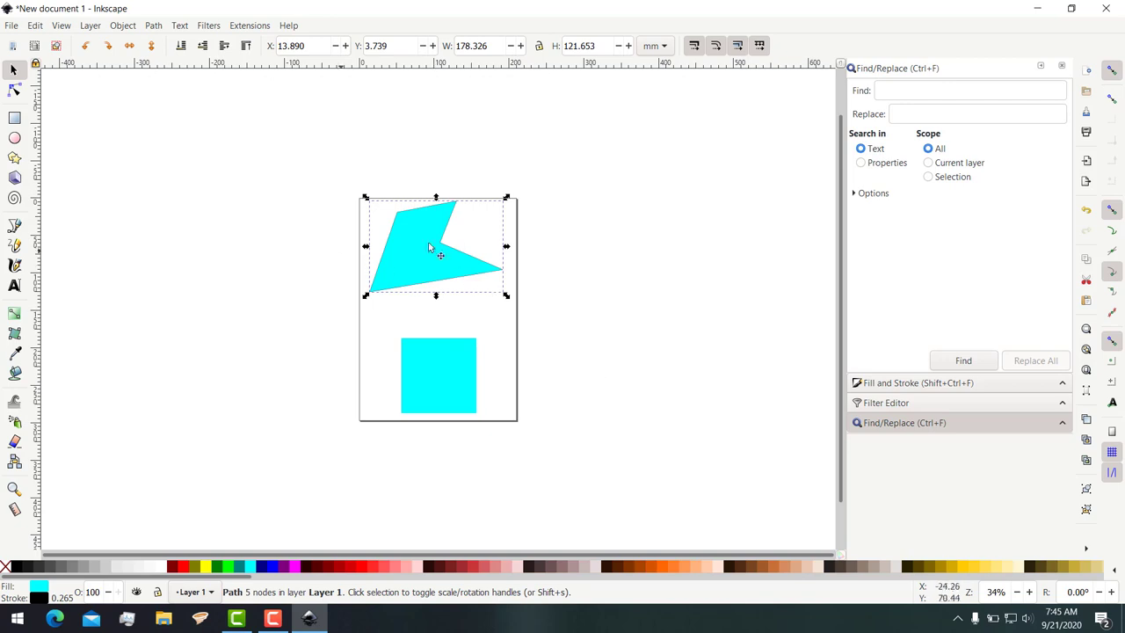
key(ctrl)
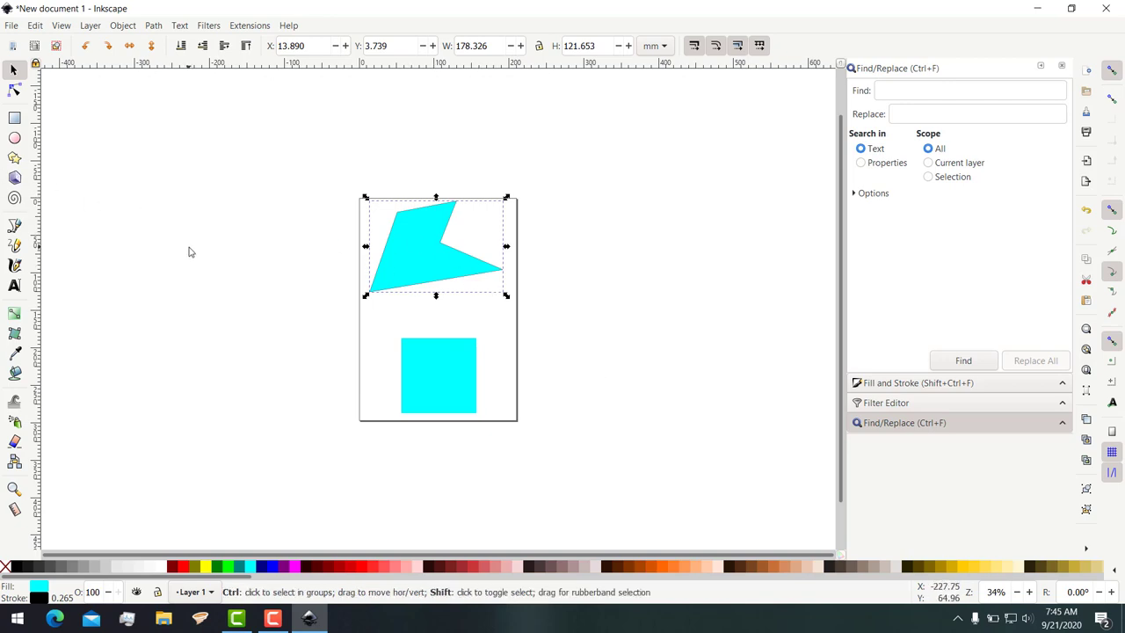
key(ctrl+shift+f)
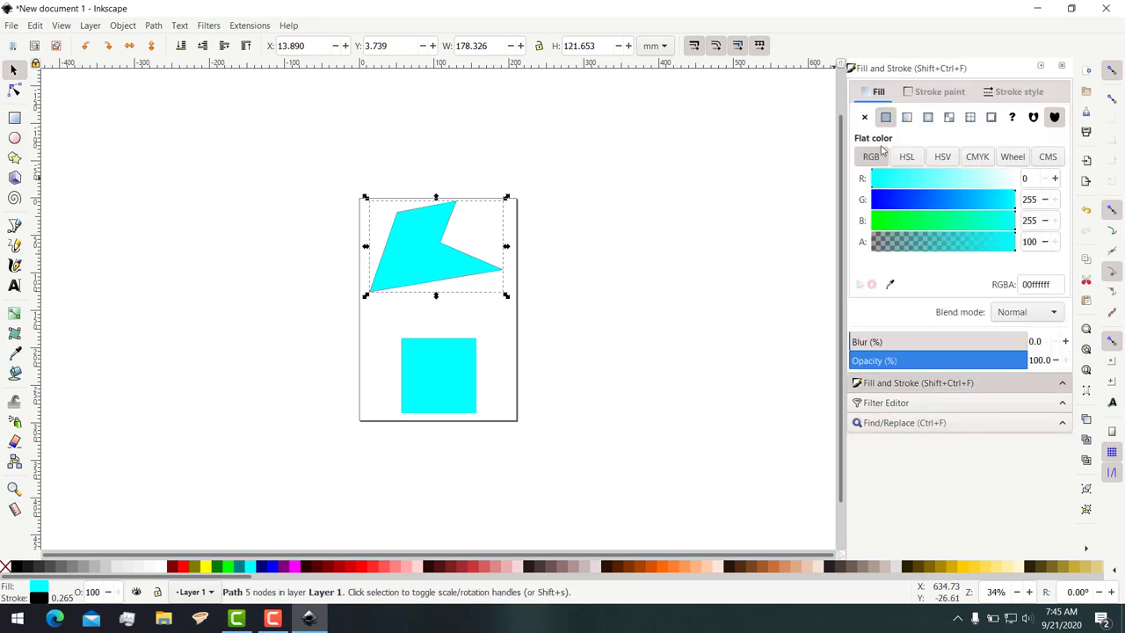
click(933, 92)
click(864, 117)
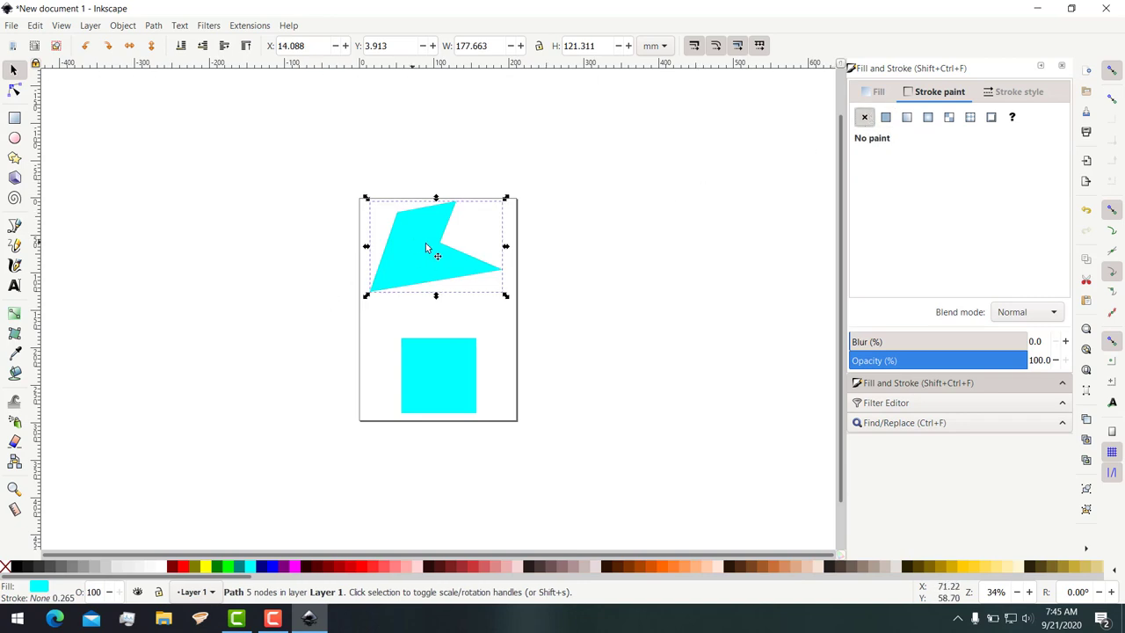
Step: Recolour the polygon's fill to blue by setting its RGB green value to 144
click(430, 384)
click(425, 293)
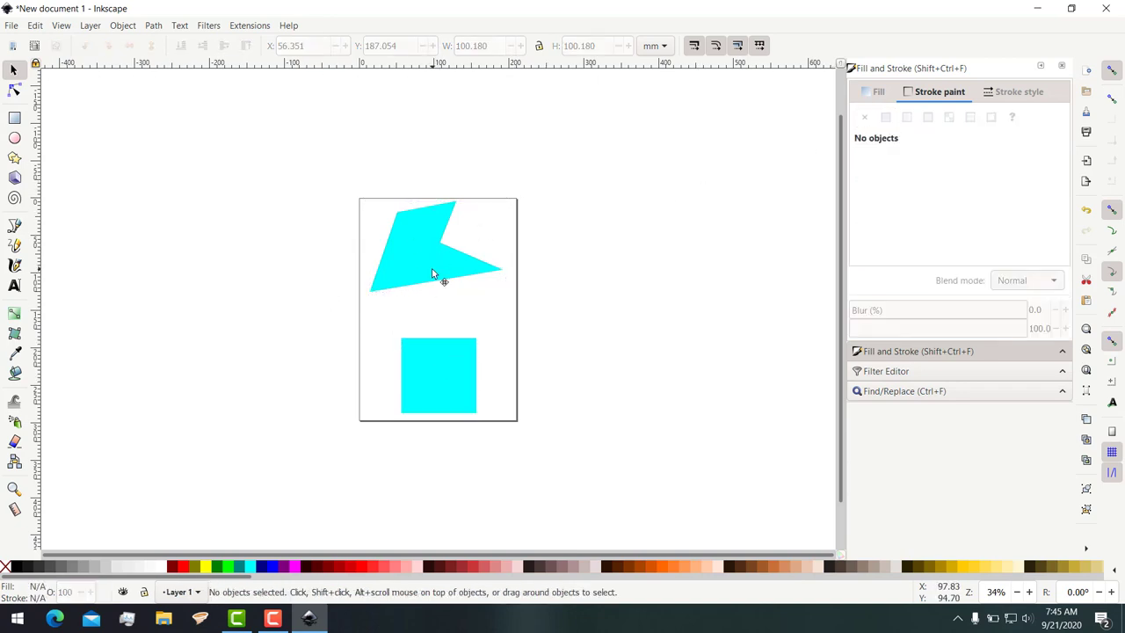
click(432, 268)
key(ctrl+shift+f)
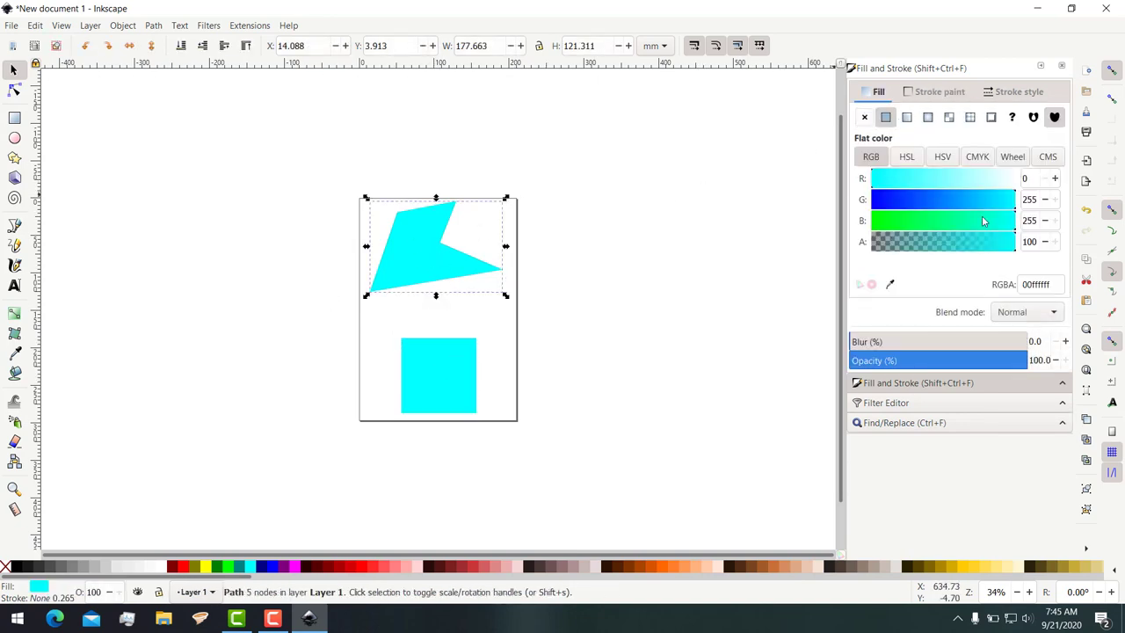
click(951, 203)
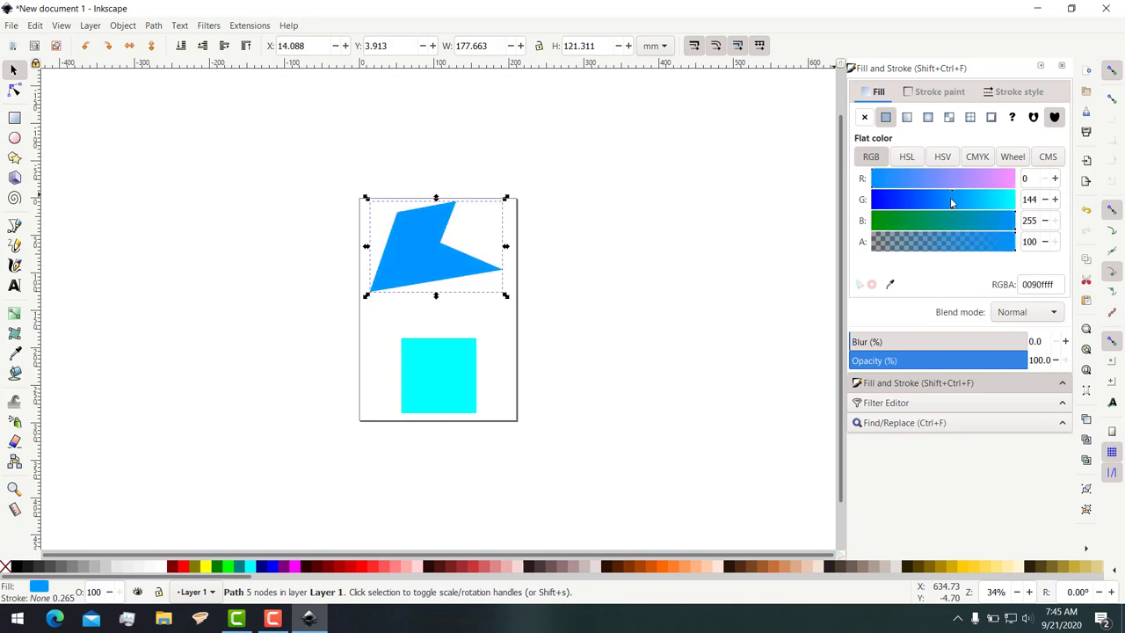
click(289, 254)
Step: Start the Drop Shadow filter on the aqua square and enable its live preview
click(426, 392)
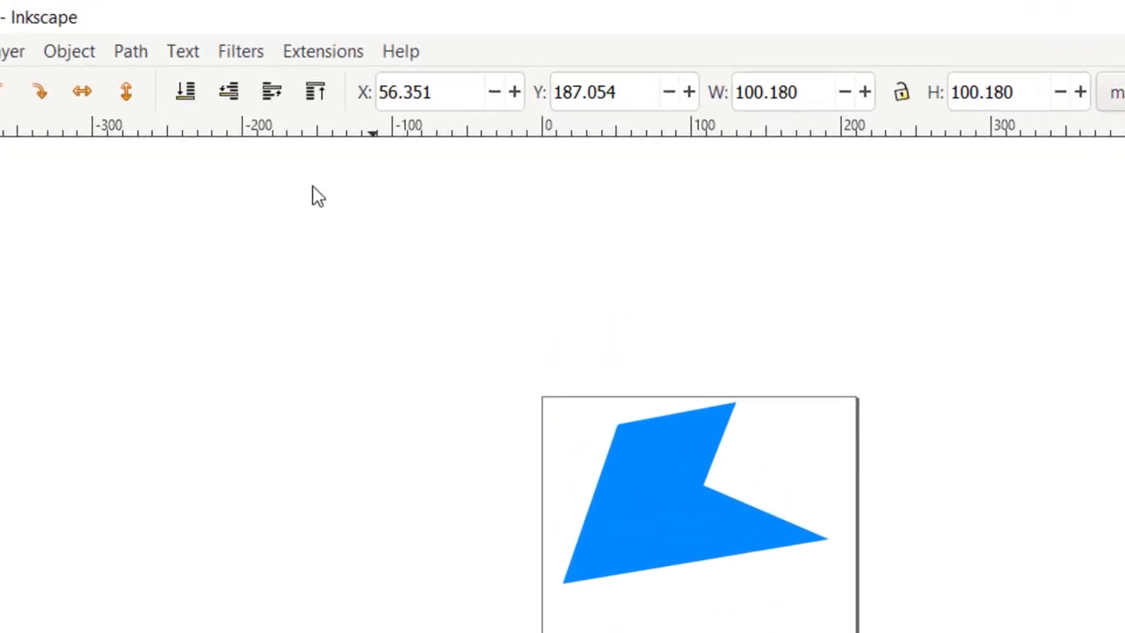
click(237, 55)
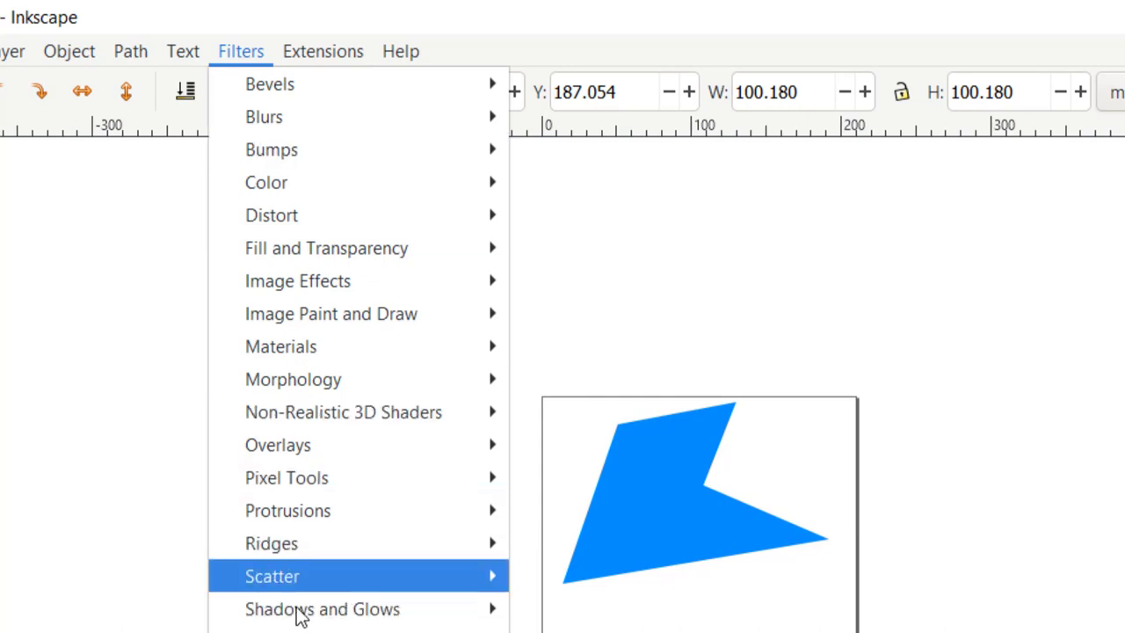
mouse_move(413, 612)
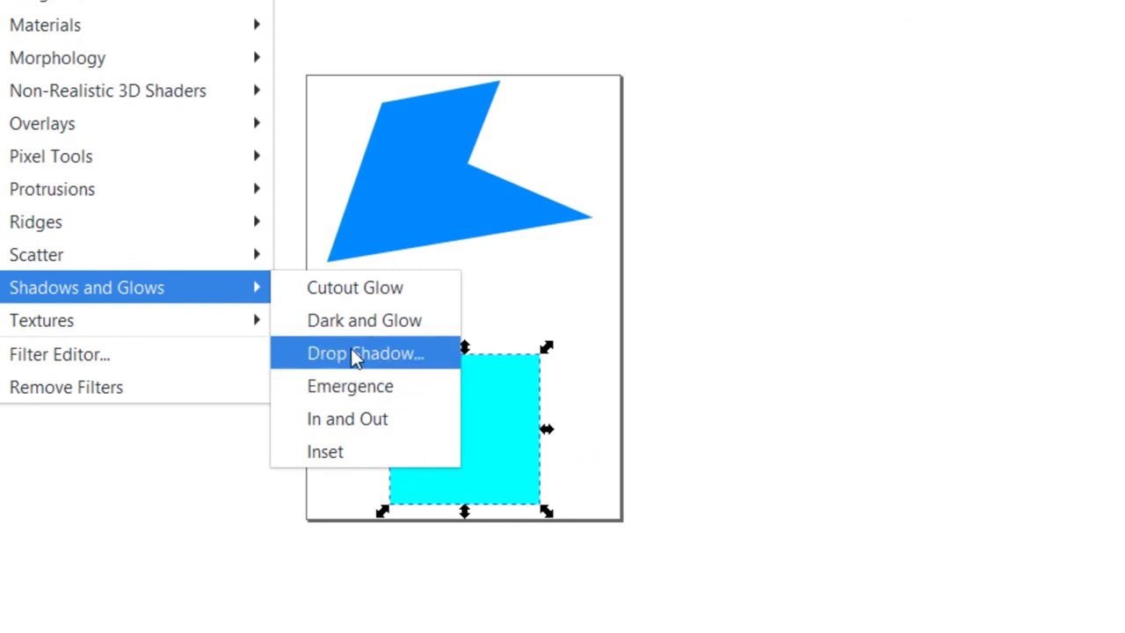
click(392, 351)
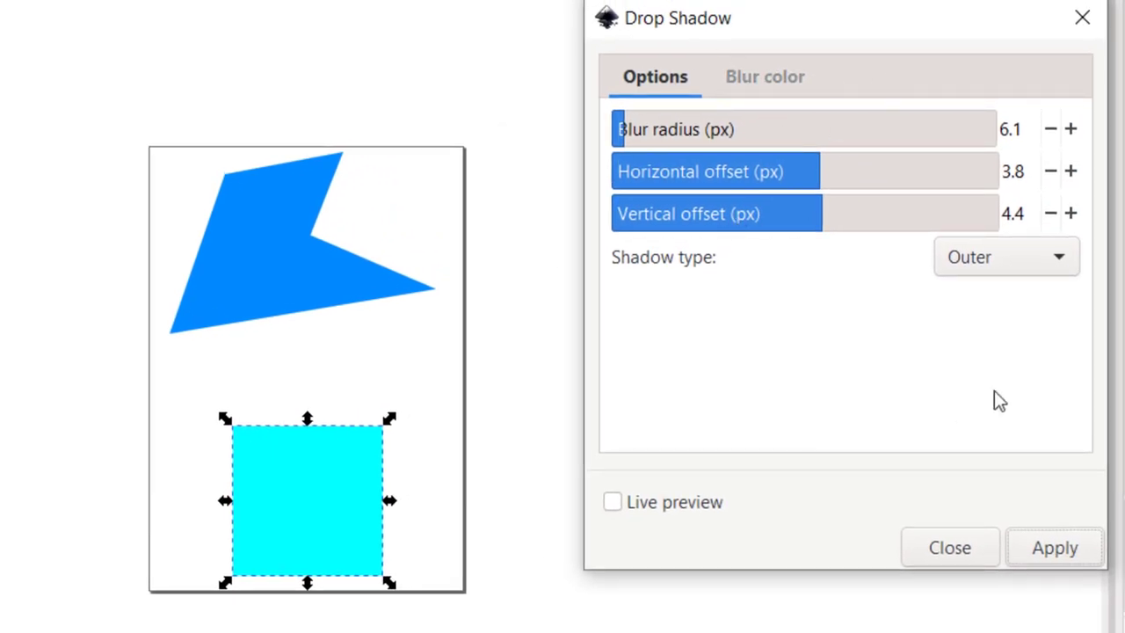
click(626, 515)
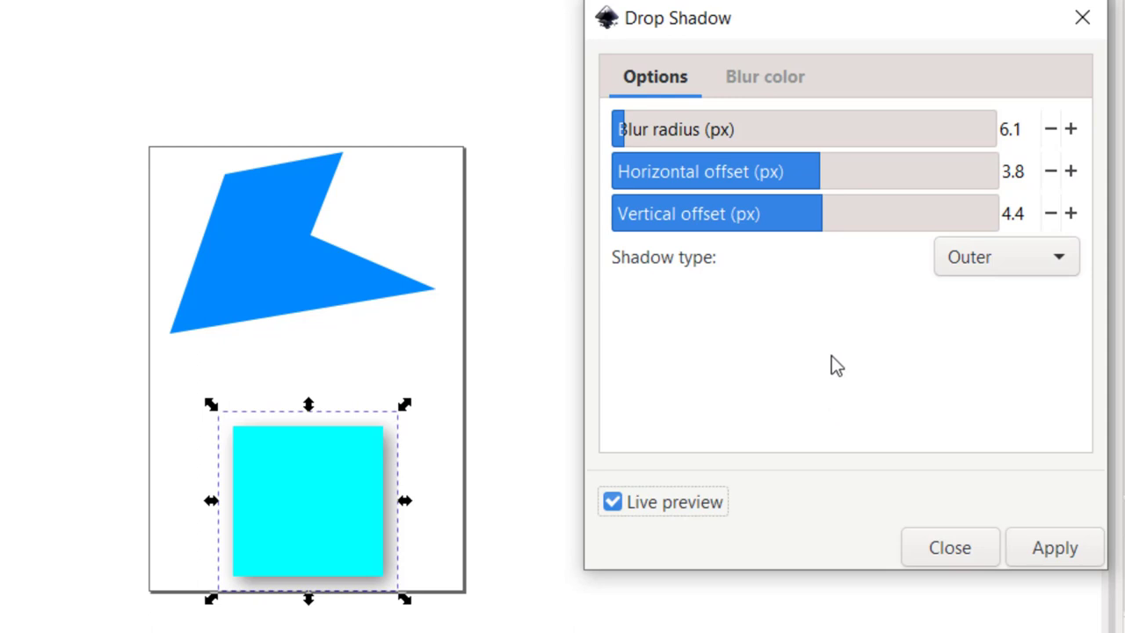
Step: Set the drop shadow's horizontal offset to -2.3 px and its vertical offset to 20.4 px
drag(842, 187, 926, 188)
click(648, 184)
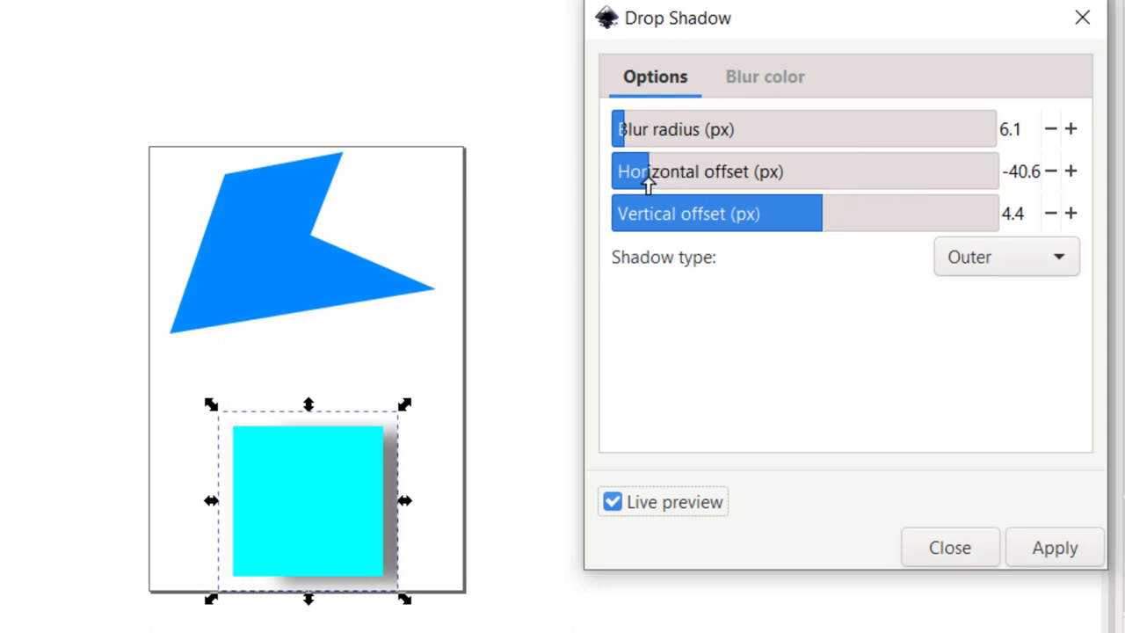
click(940, 188)
click(797, 190)
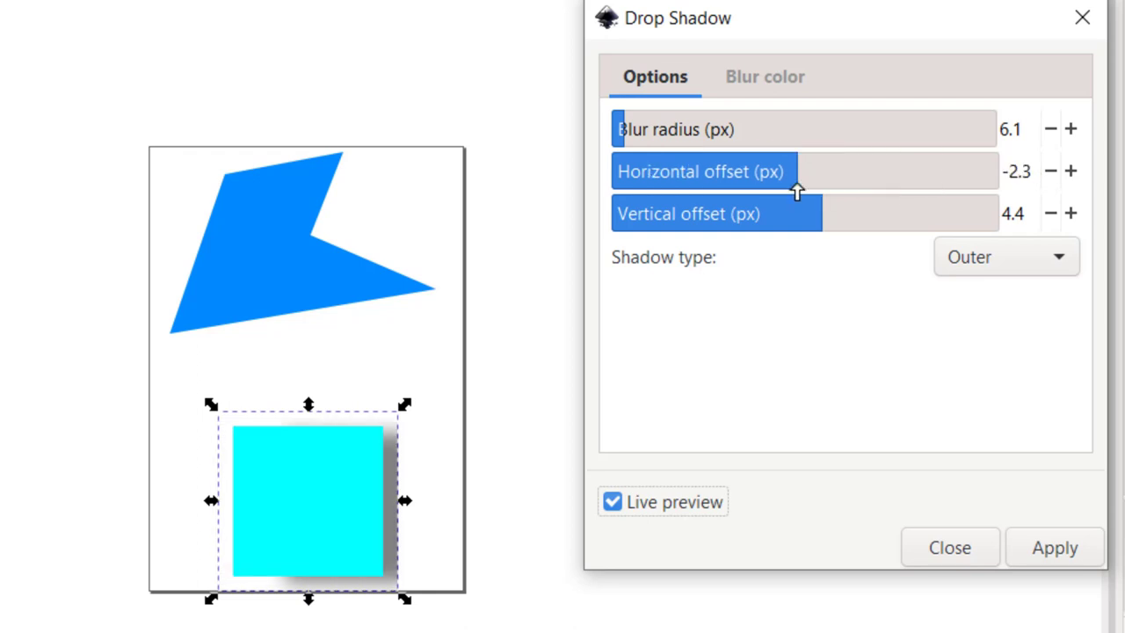
click(884, 215)
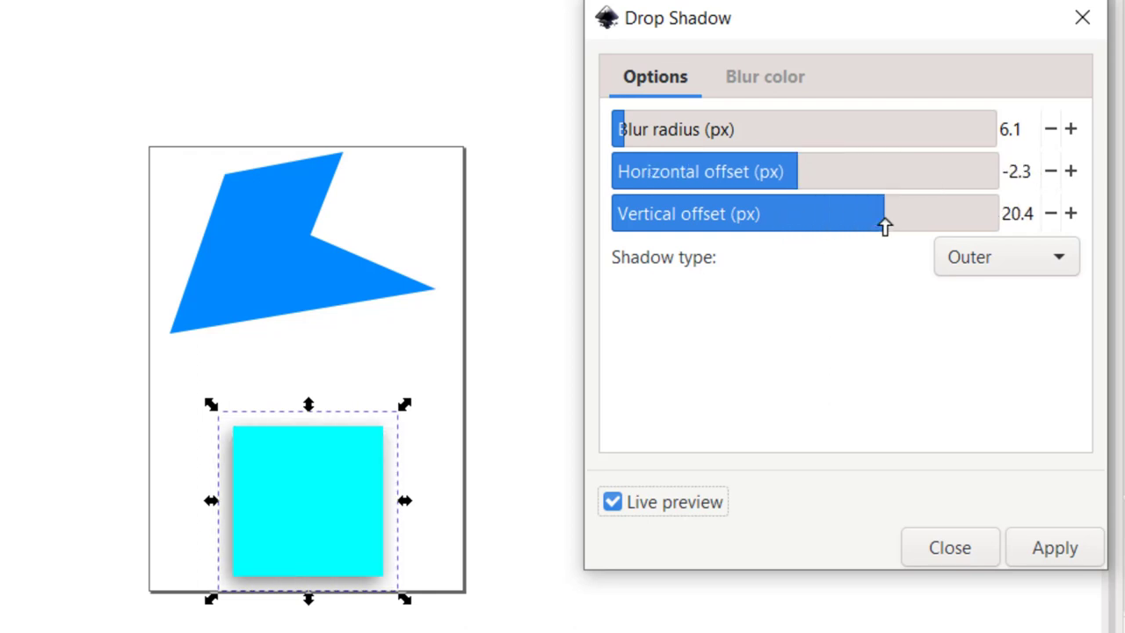
Step: Try different vertical offsets for the square's drop shadow, ending at 2.9 px
click(782, 228)
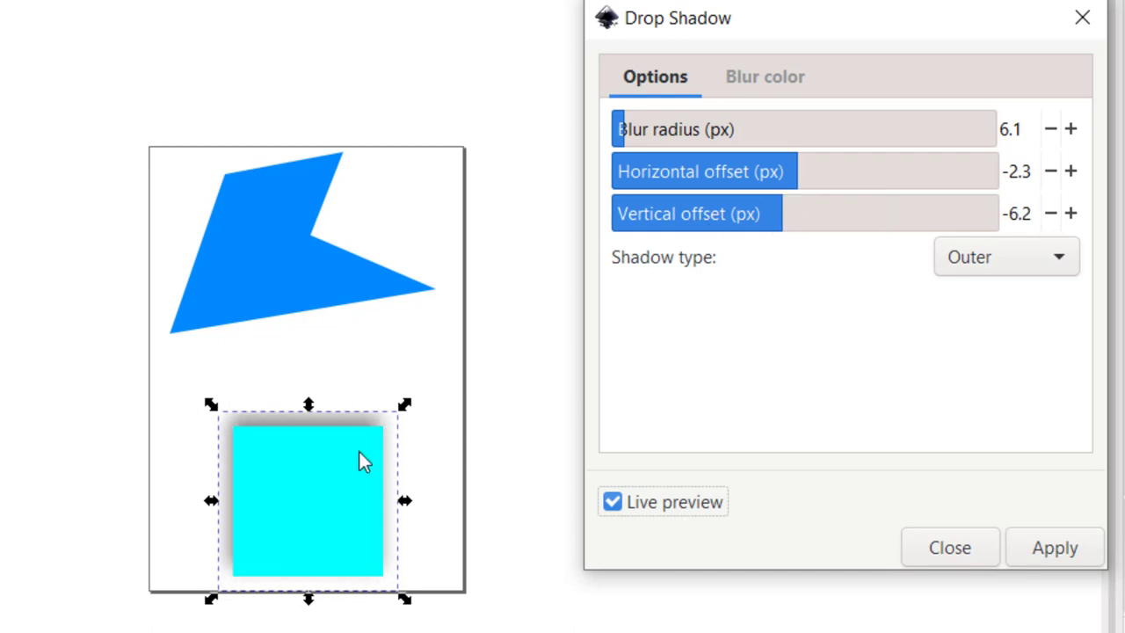
click(806, 221)
click(818, 227)
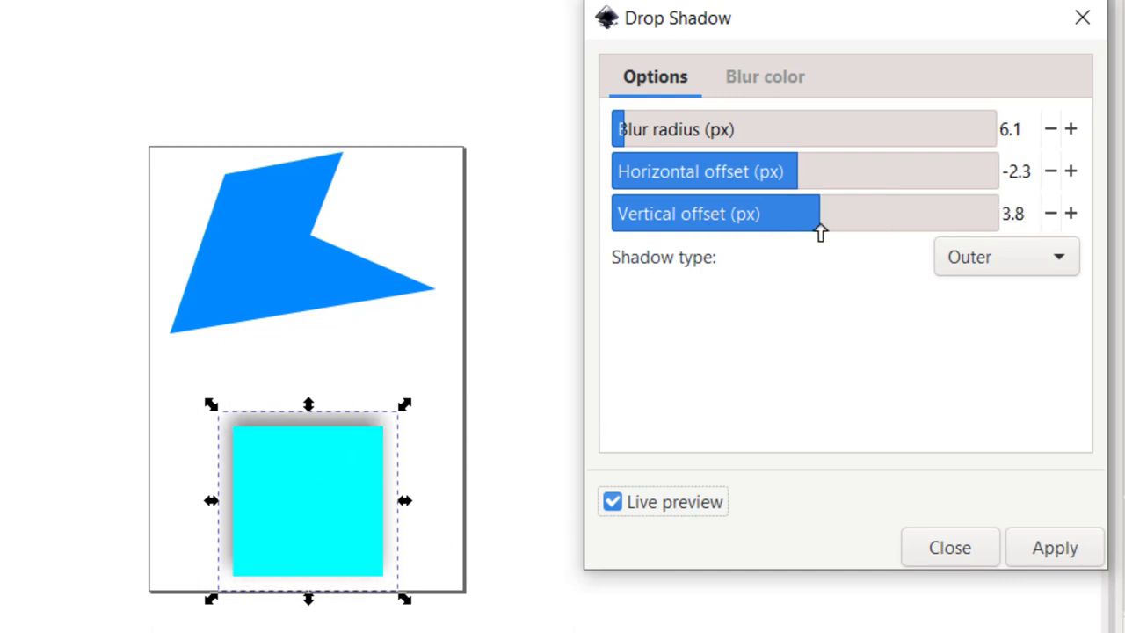
click(802, 232)
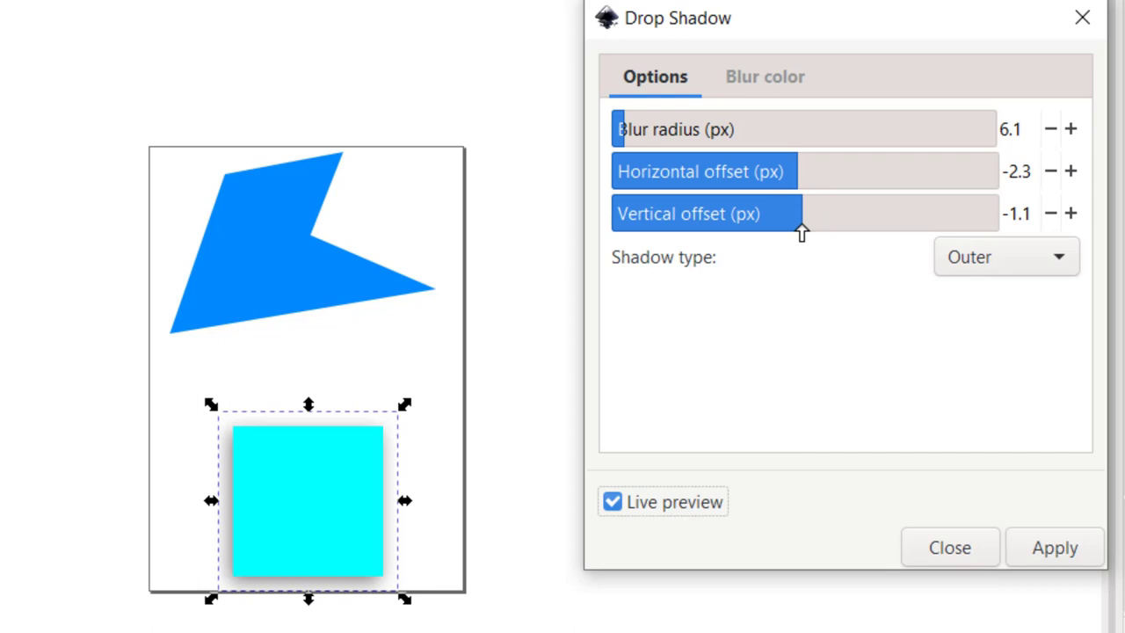
drag(802, 232, 807, 231)
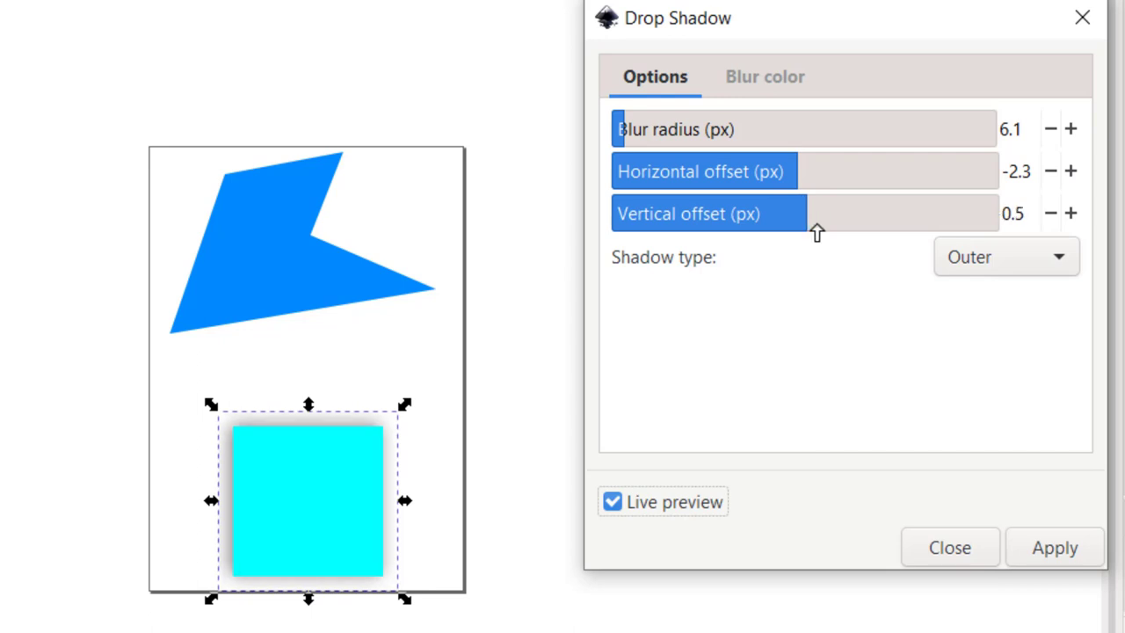
click(817, 232)
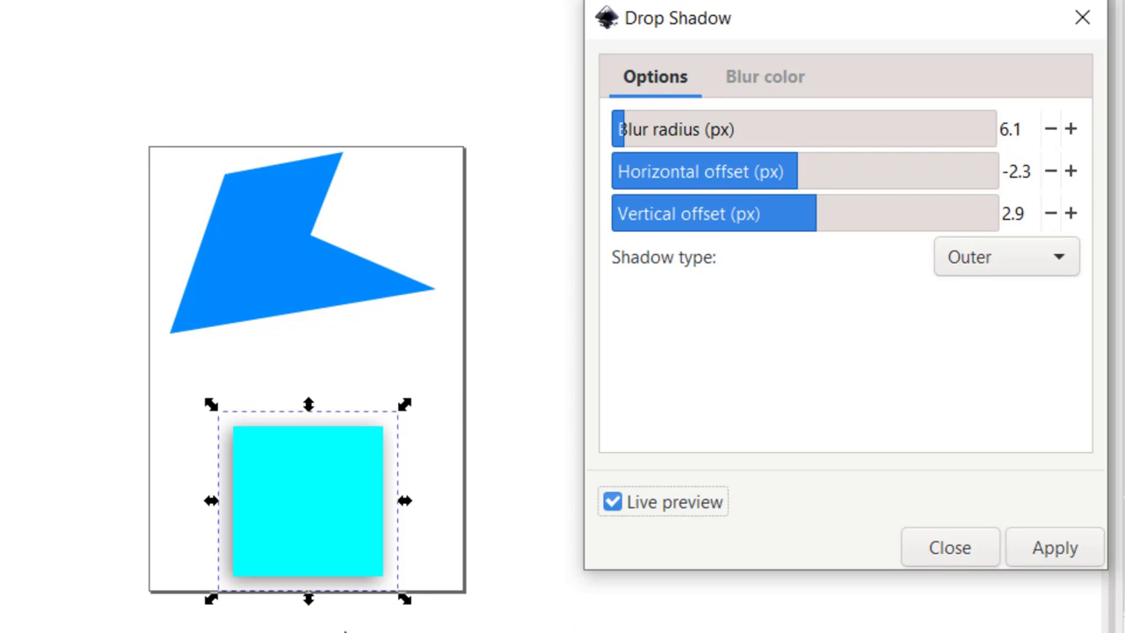
Step: Try drop shadow blur radii of 37.1 px and 123.4 px, and return the radius to 6.1 px
click(679, 132)
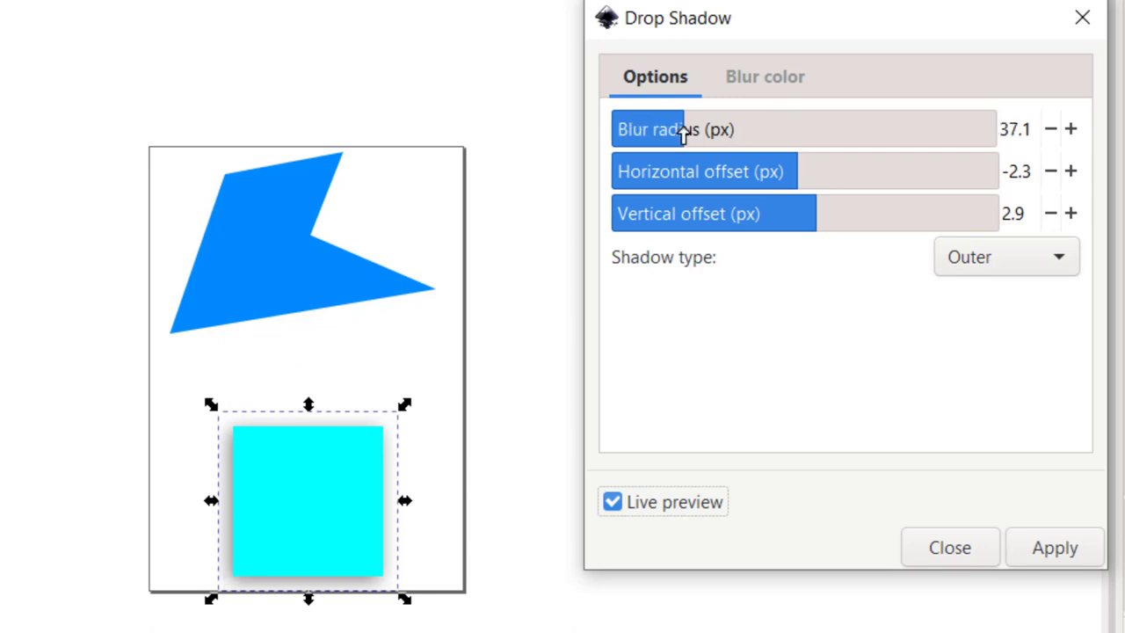
click(788, 134)
click(849, 132)
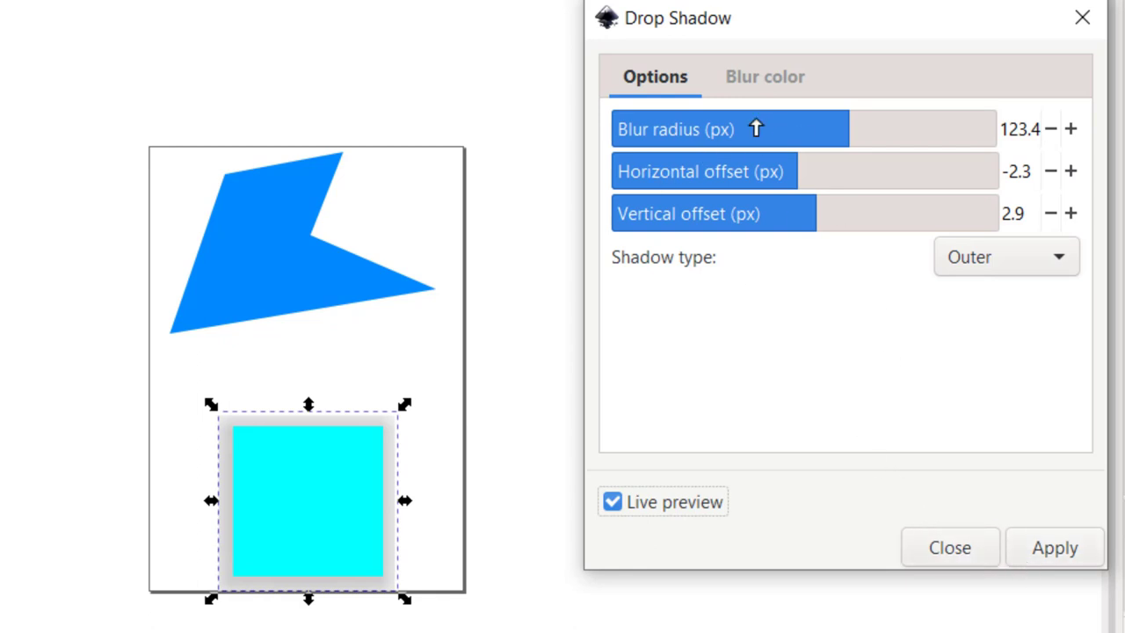
click(623, 146)
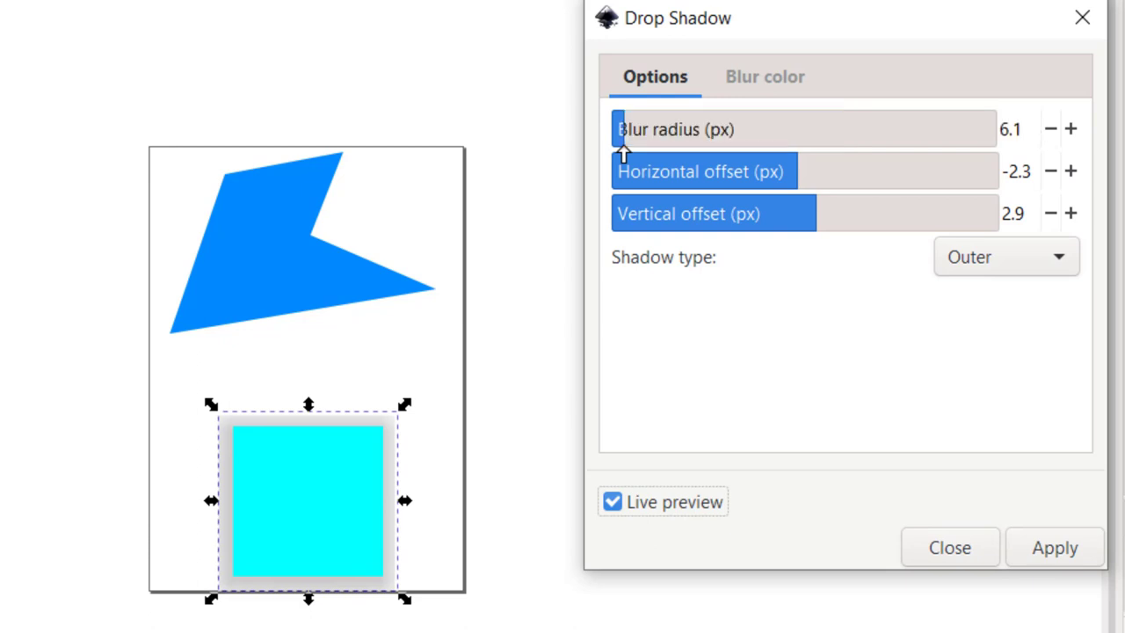
Step: Set the drop shadow's horizontal offset to 3.2 px and vertical offset to 7.7 px, apply it to the square and close the dialog
click(850, 226)
click(823, 186)
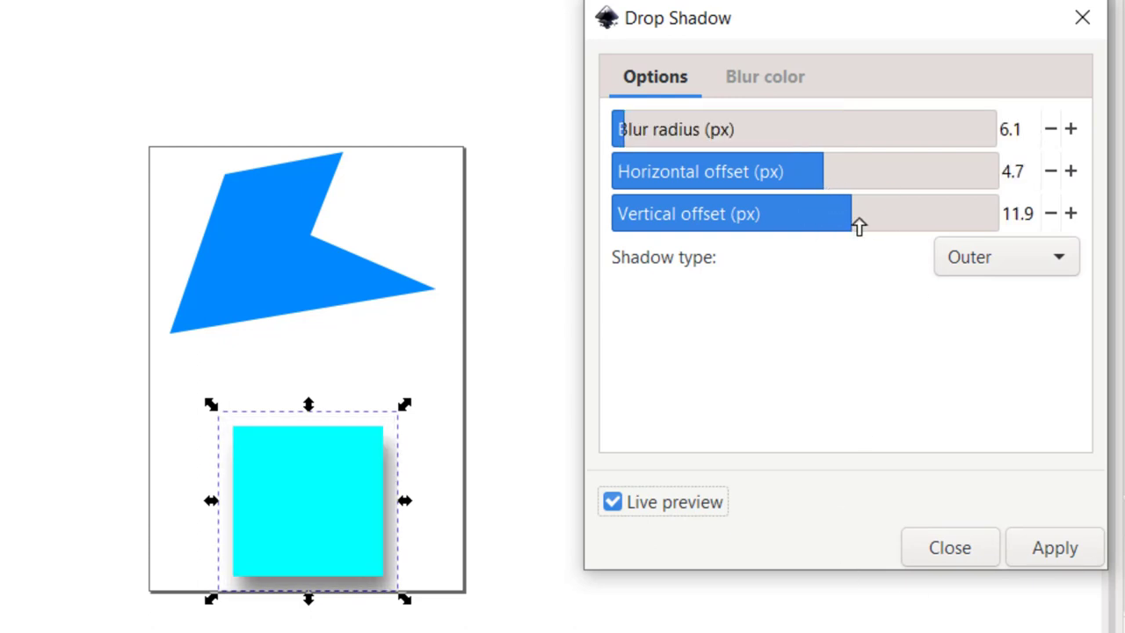
click(836, 216)
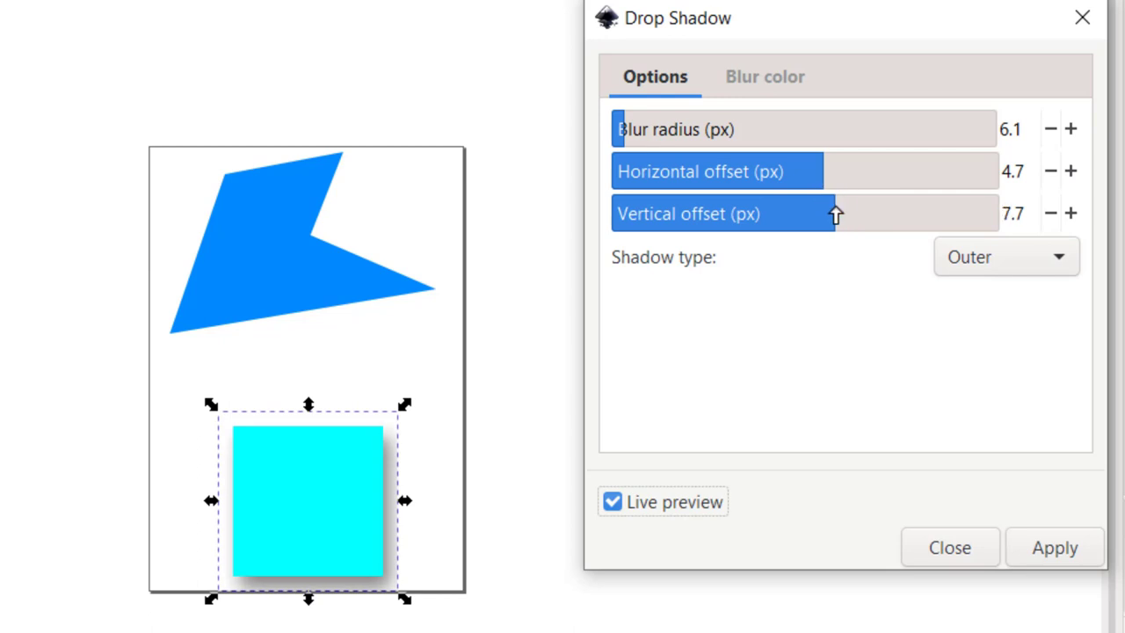
click(806, 184)
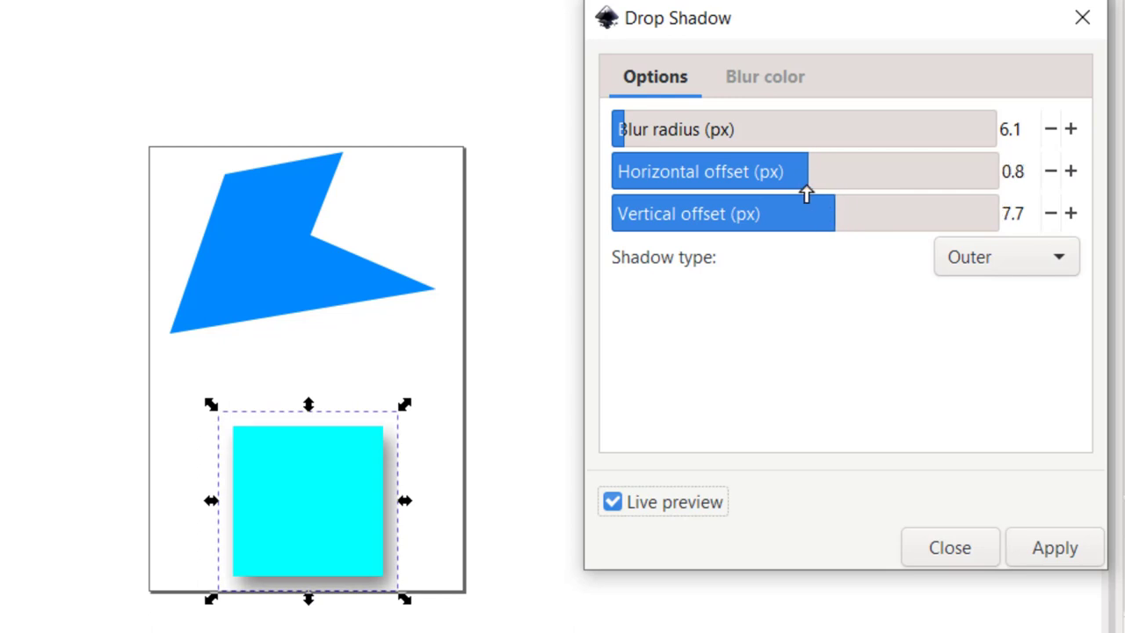
click(816, 185)
click(822, 214)
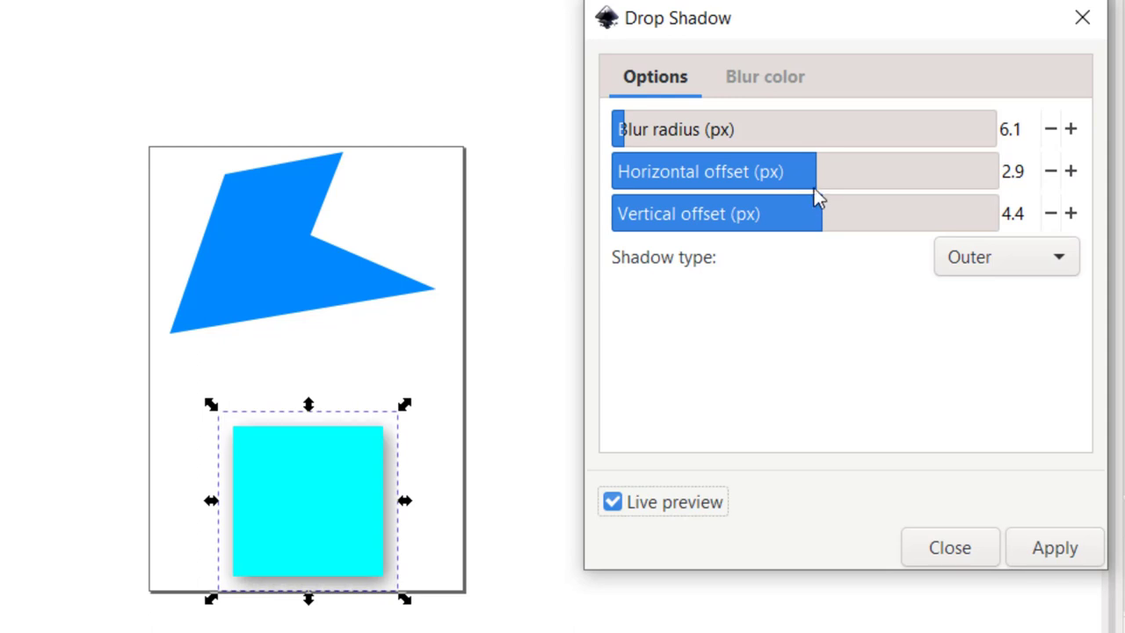
click(817, 185)
click(835, 220)
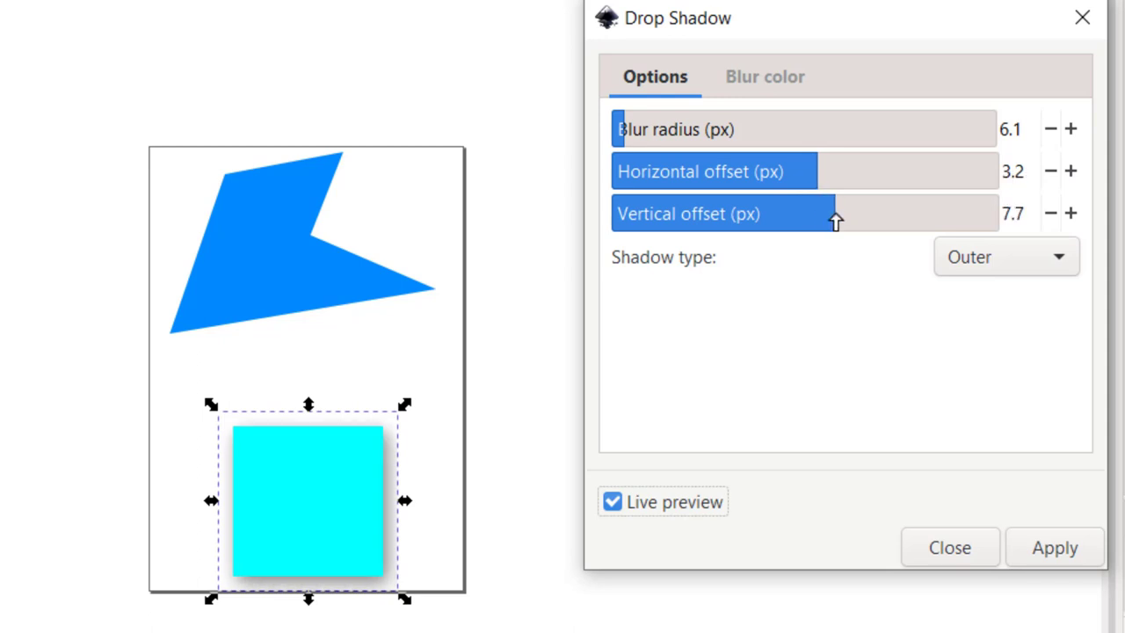
click(1037, 550)
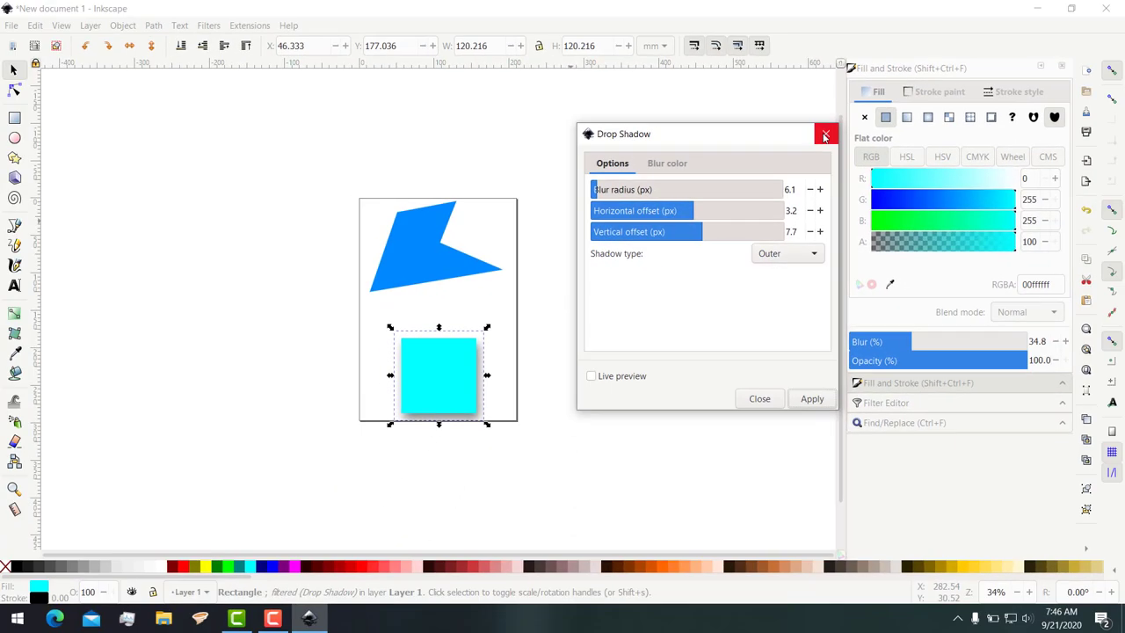
click(1082, 17)
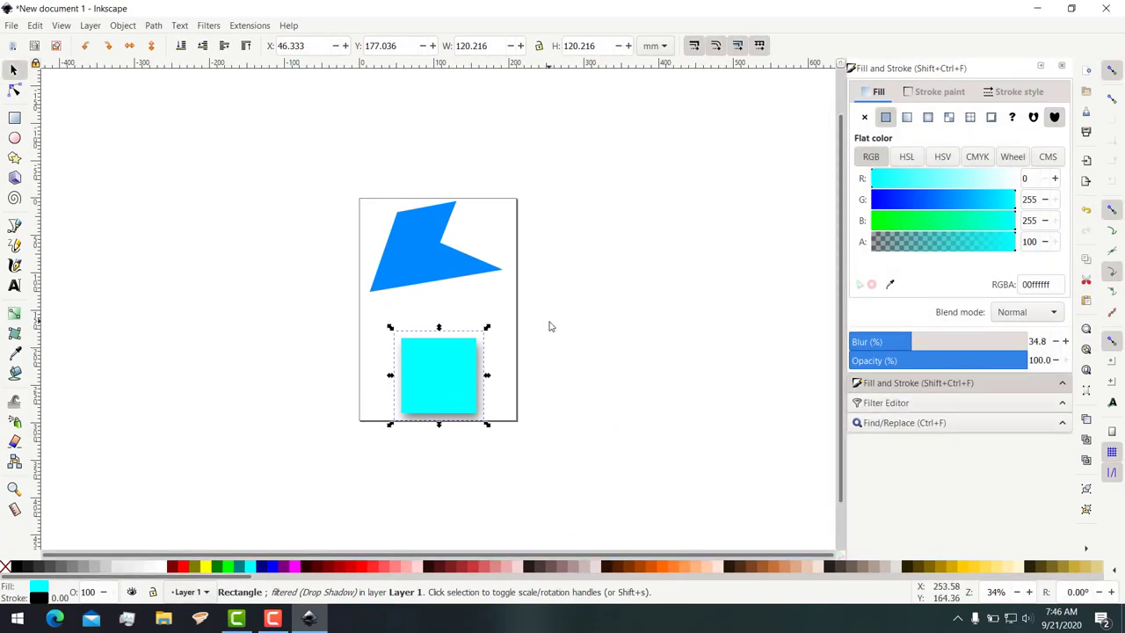
Step: Move the shadowed aqua square off the page's right side, to about X 296 mm and Y 196 mm, and deselect it
click(550, 326)
drag(430, 381, 446, 344)
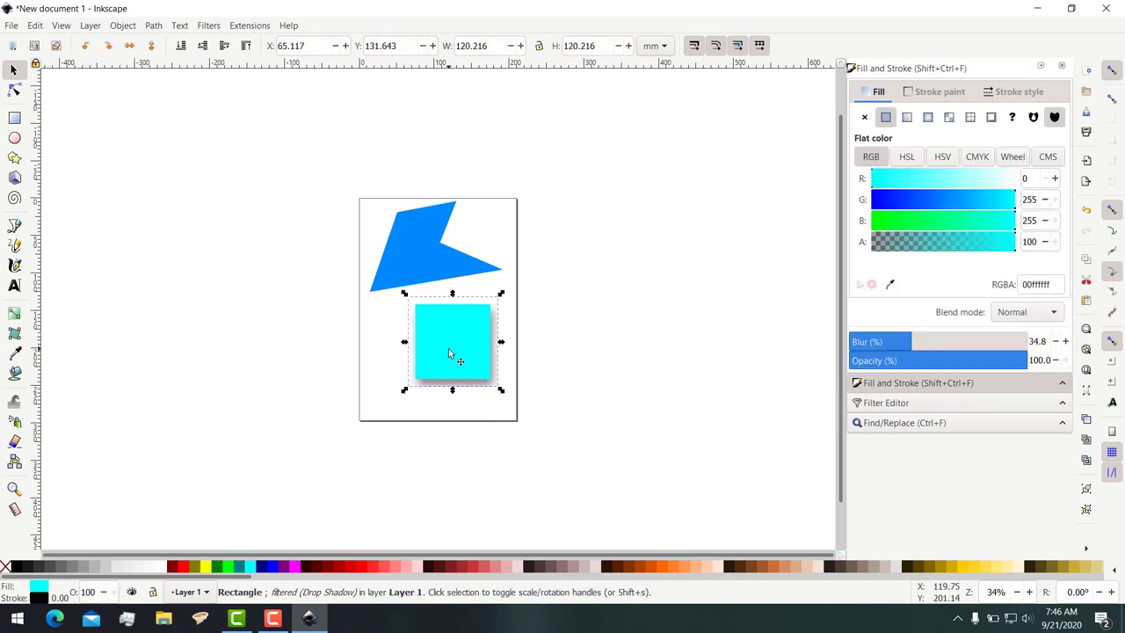
click(533, 363)
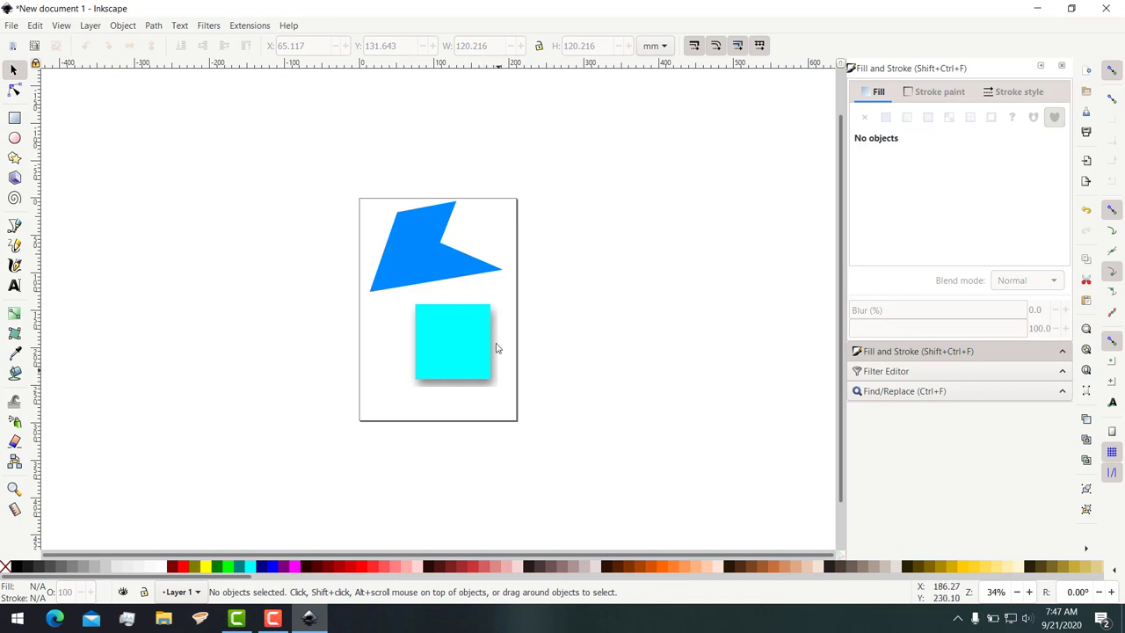
drag(465, 333, 654, 387)
click(405, 331)
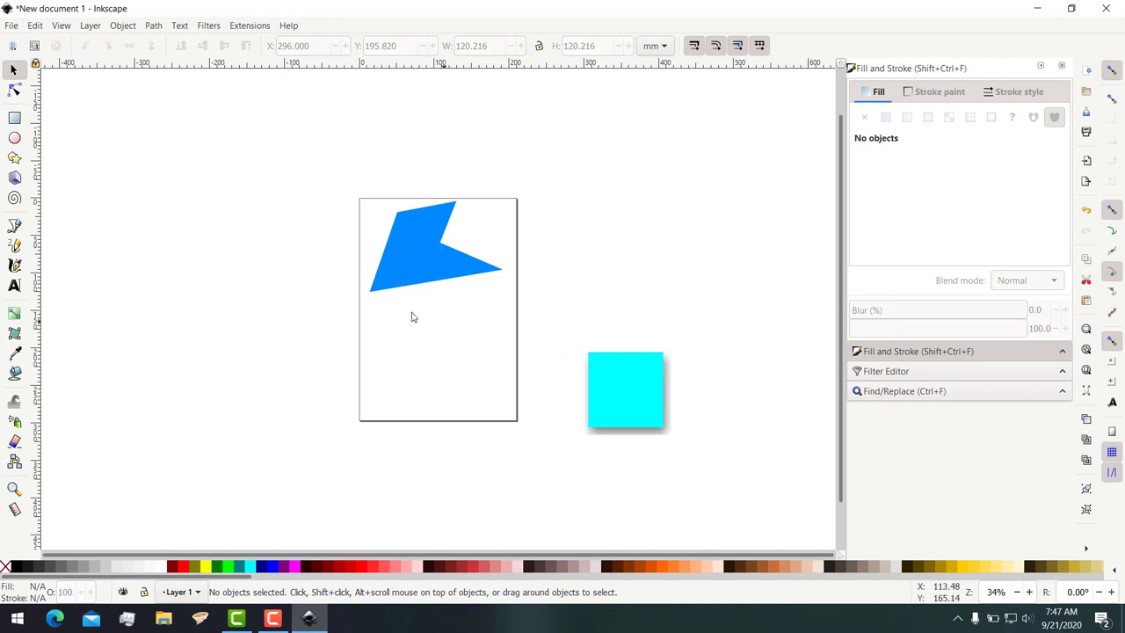
Step: Start the Drop Shadow filter on the blue polygon and enable its live preview
double_click(420, 228)
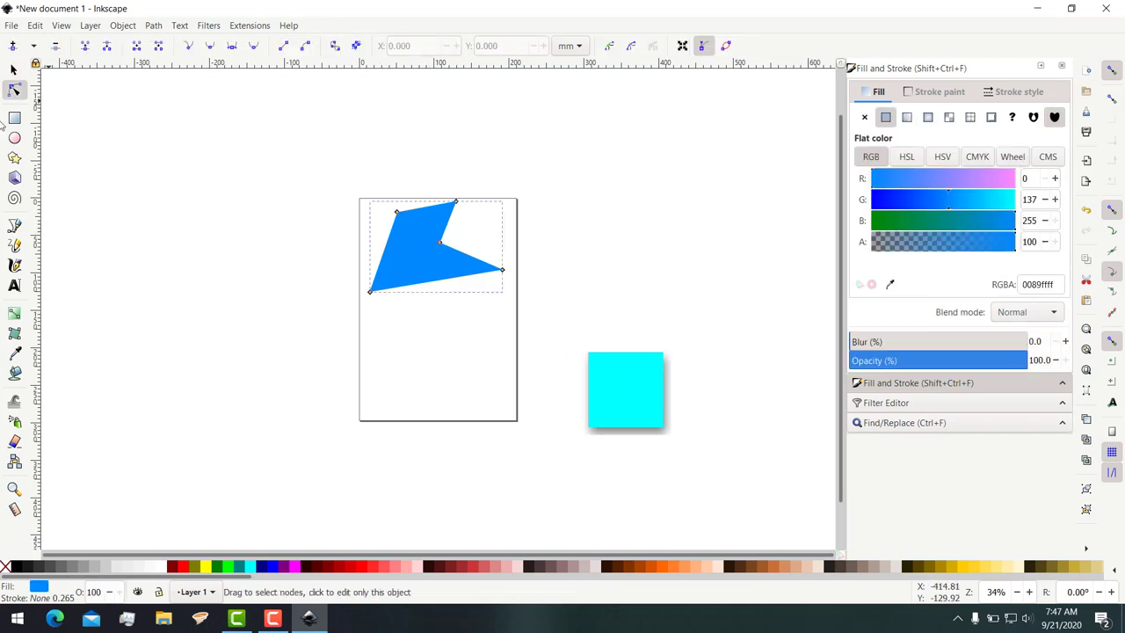
click(249, 26)
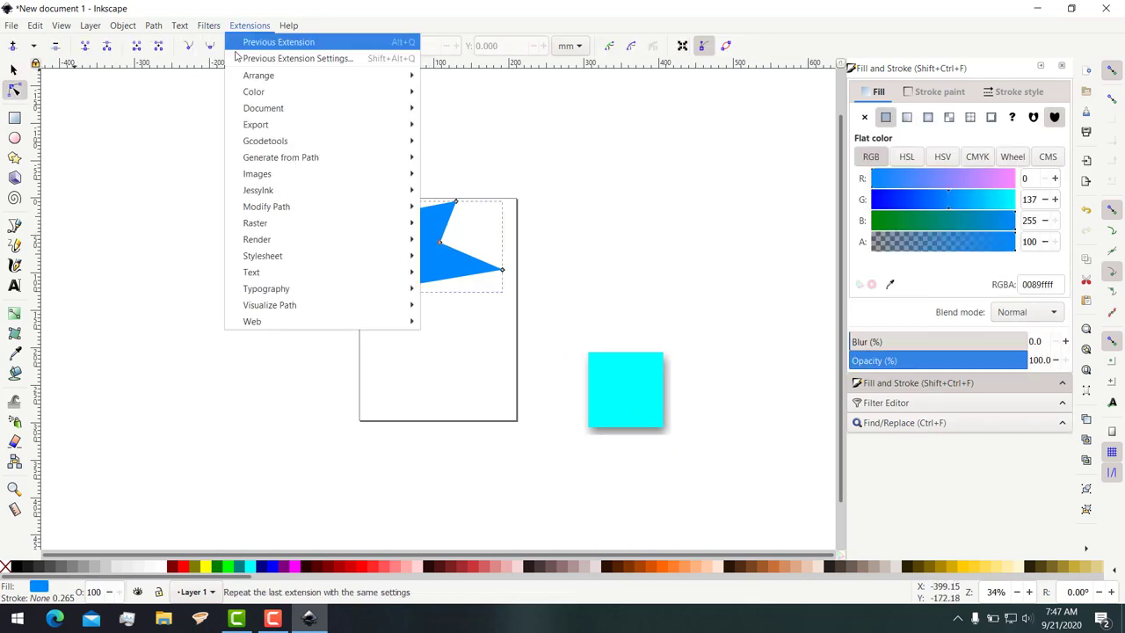
mouse_move(251, 310)
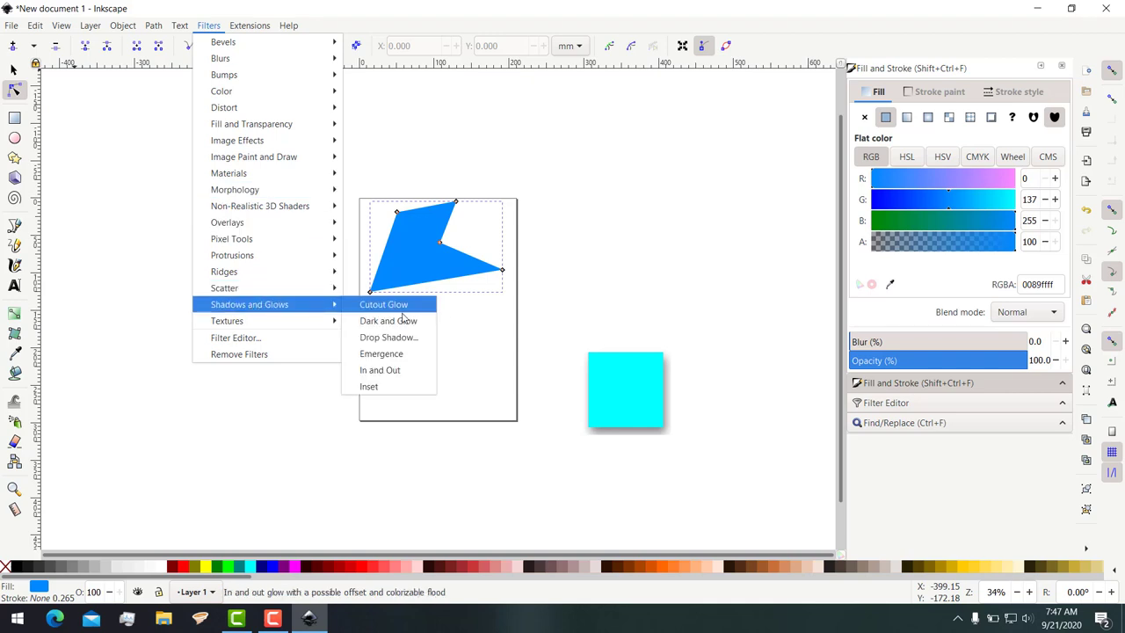
click(390, 342)
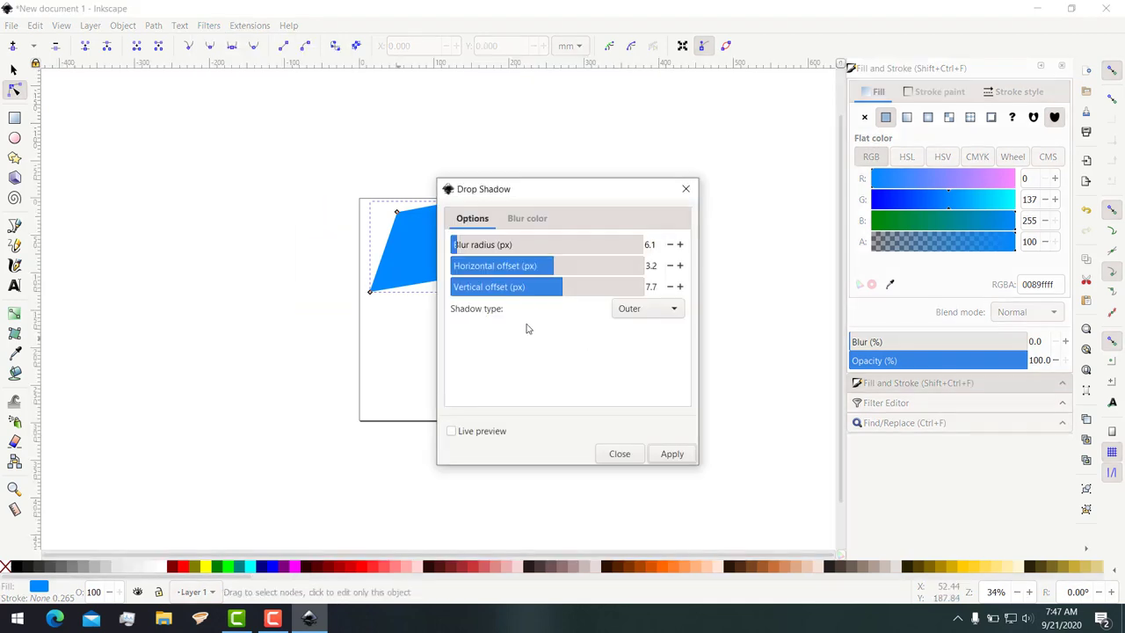
drag(602, 191, 710, 92)
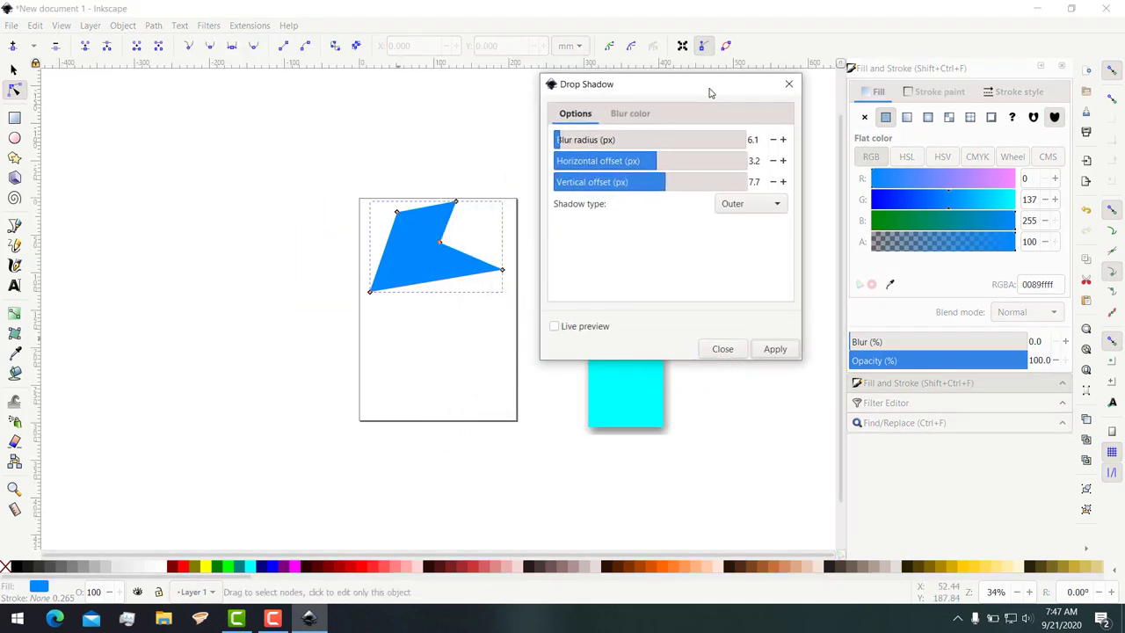
click(580, 327)
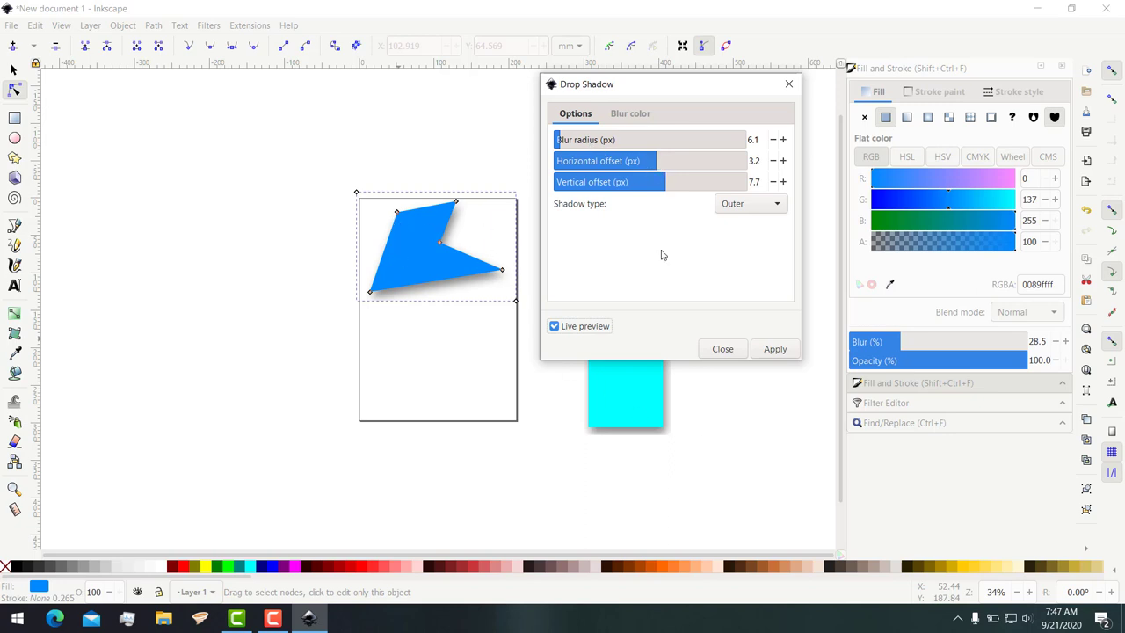
Step: Set the polygon's shadow offsets to 22.2 px horizontal and 11.9 px vertical, apply the filter and close the dialog
drag(660, 167, 699, 170)
click(775, 350)
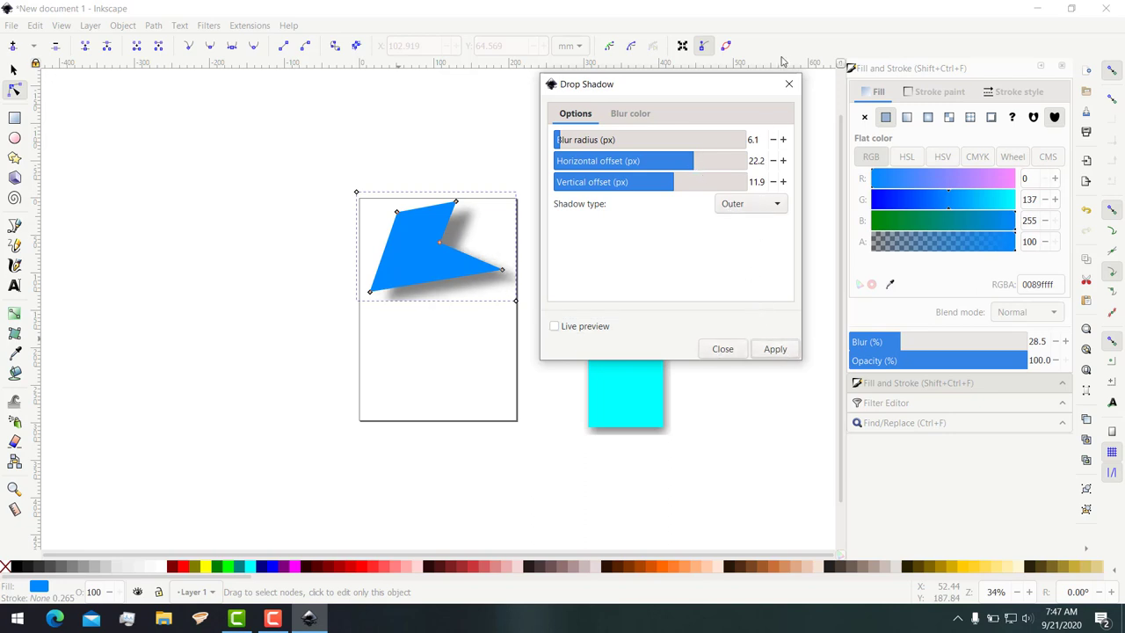
click(776, 349)
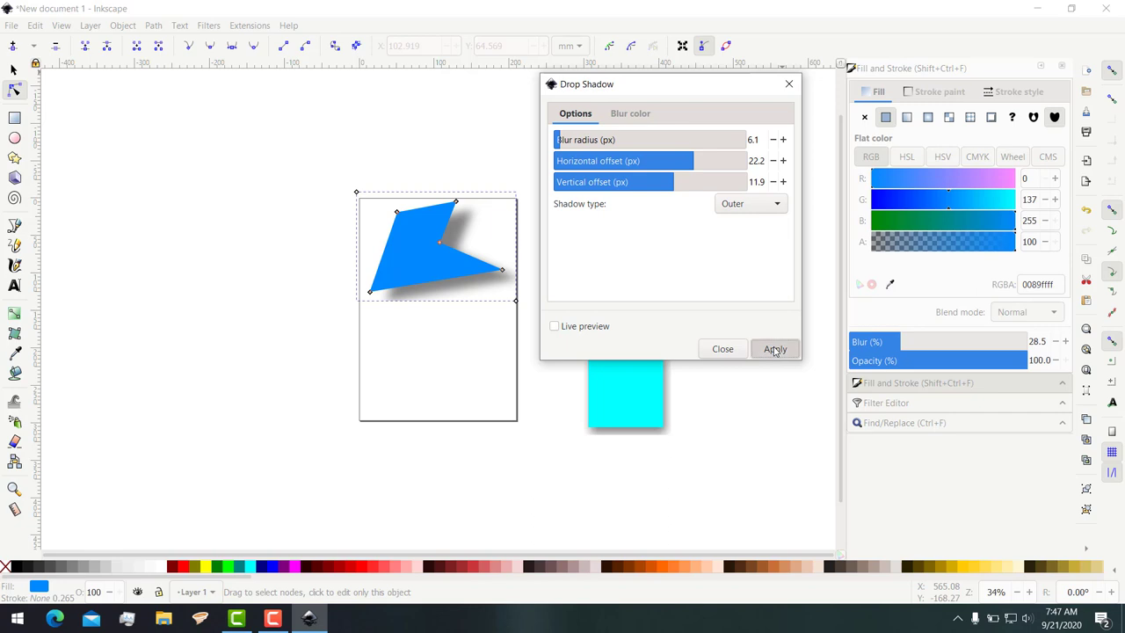
click(788, 83)
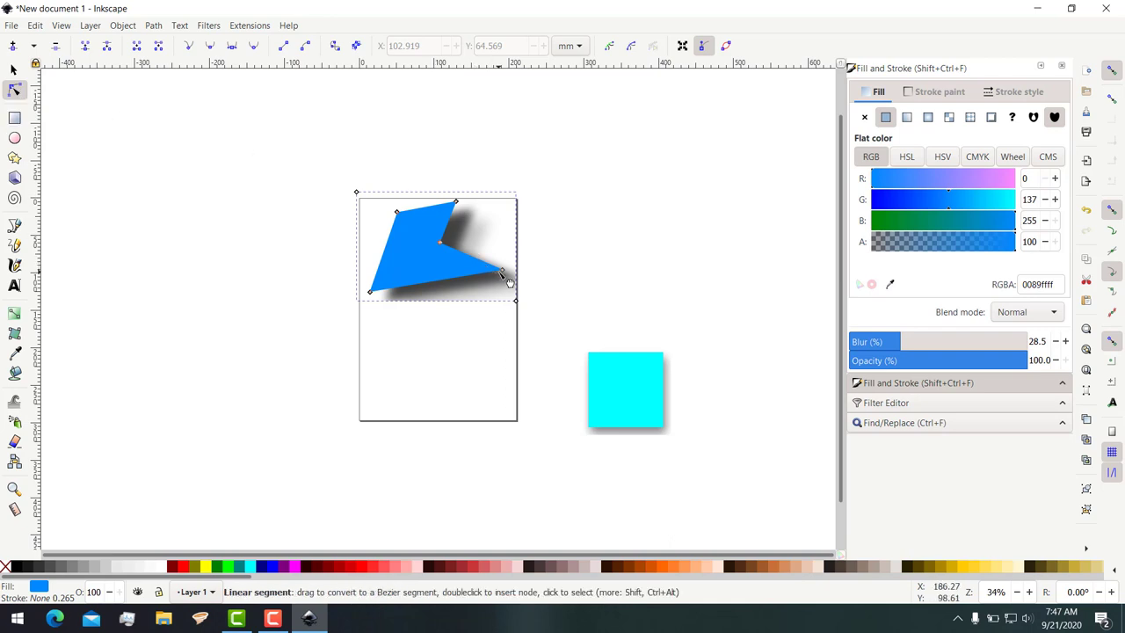
Step: Reshape the blue polygon by raising its right and top nodes, pulling its lower-left node outward and lowering its upper-left node
drag(502, 273, 504, 264)
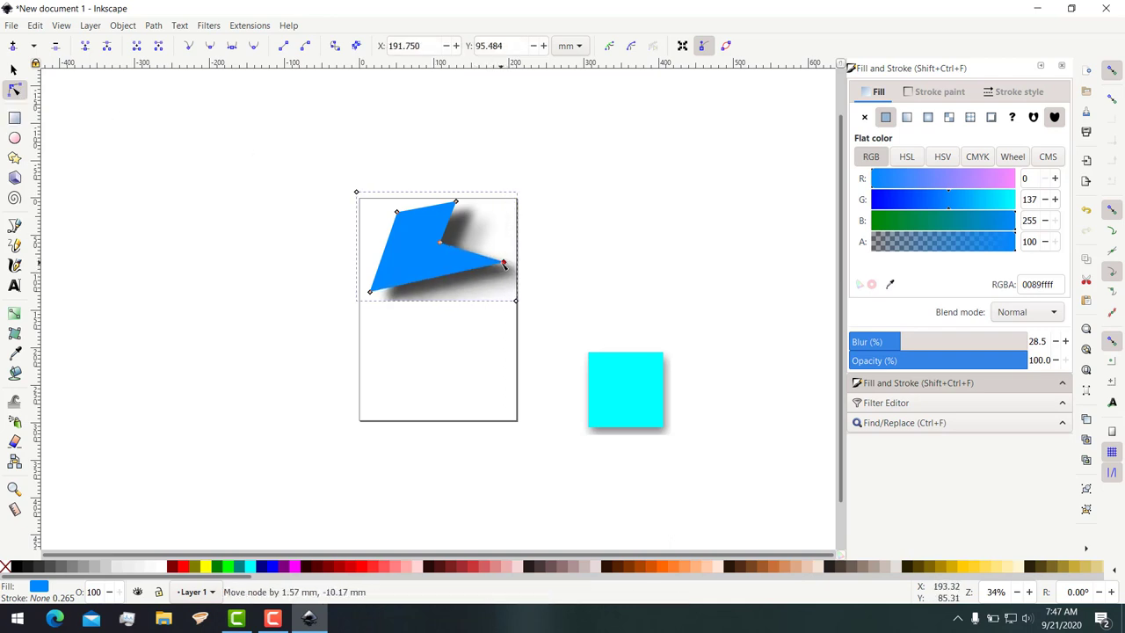
drag(371, 291, 360, 315)
drag(456, 202, 459, 183)
mouse_move(397, 212)
mouse_down()
mouse_move(391, 198)
mouse_move(382, 215)
mouse_move(393, 226)
mouse_up()
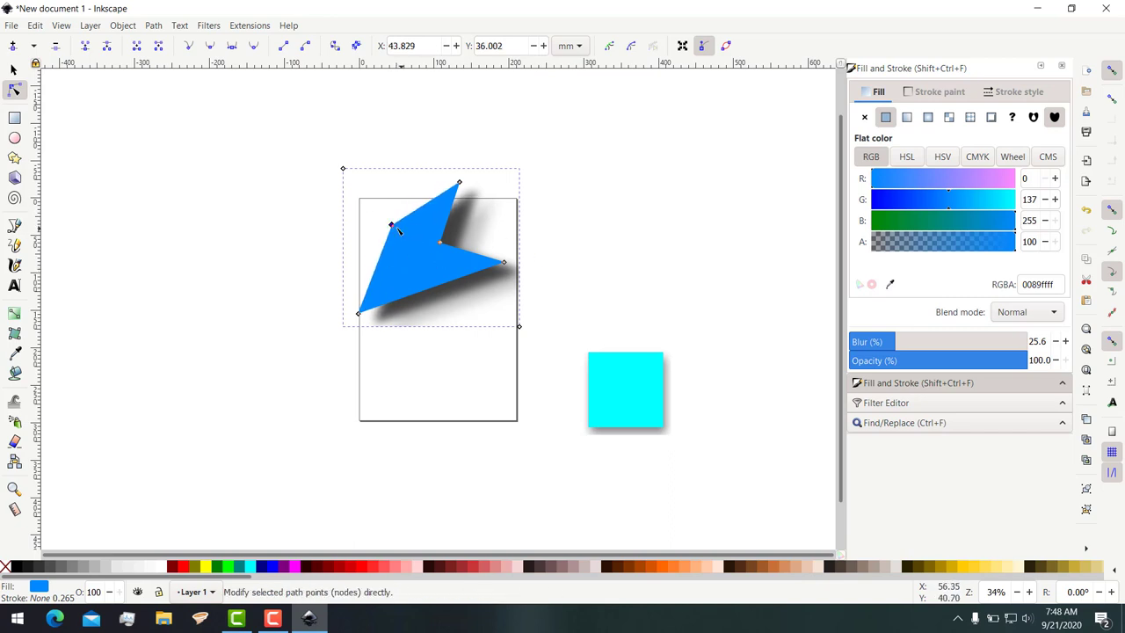
Step: Duplicate the blue polygon twice and arrange the copies with two stacked over the page and one to the right above the square
drag(396, 228, 658, 201)
key(s)
key(ctrl+d)
click(432, 346)
key(ctrl+d)
drag(432, 346, 431, 186)
drag(416, 325, 426, 358)
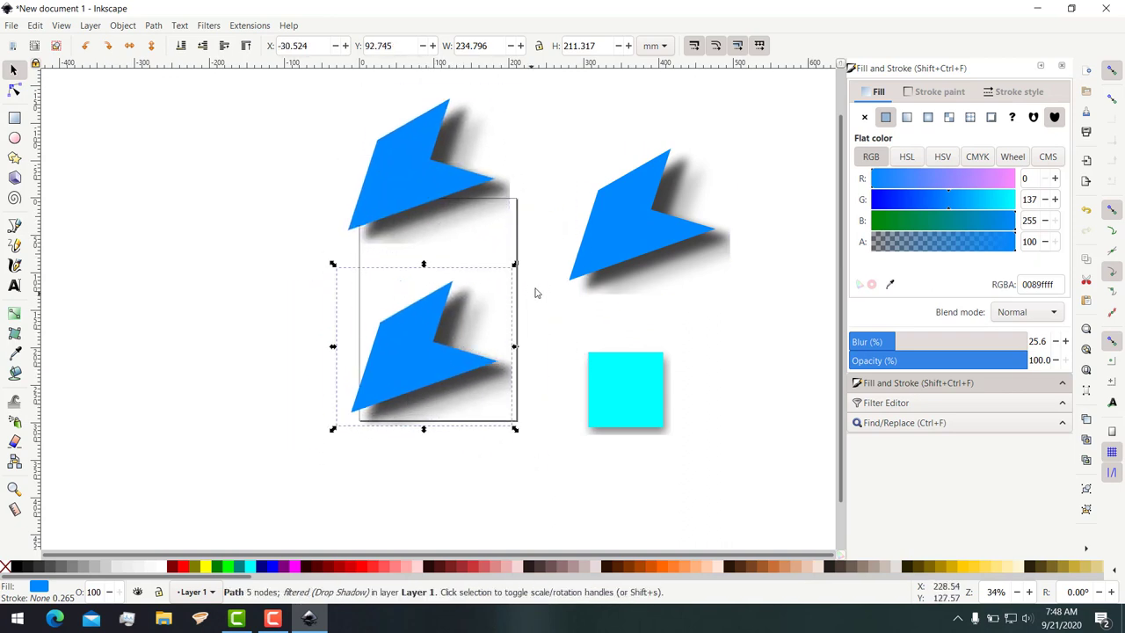
drag(616, 261, 625, 215)
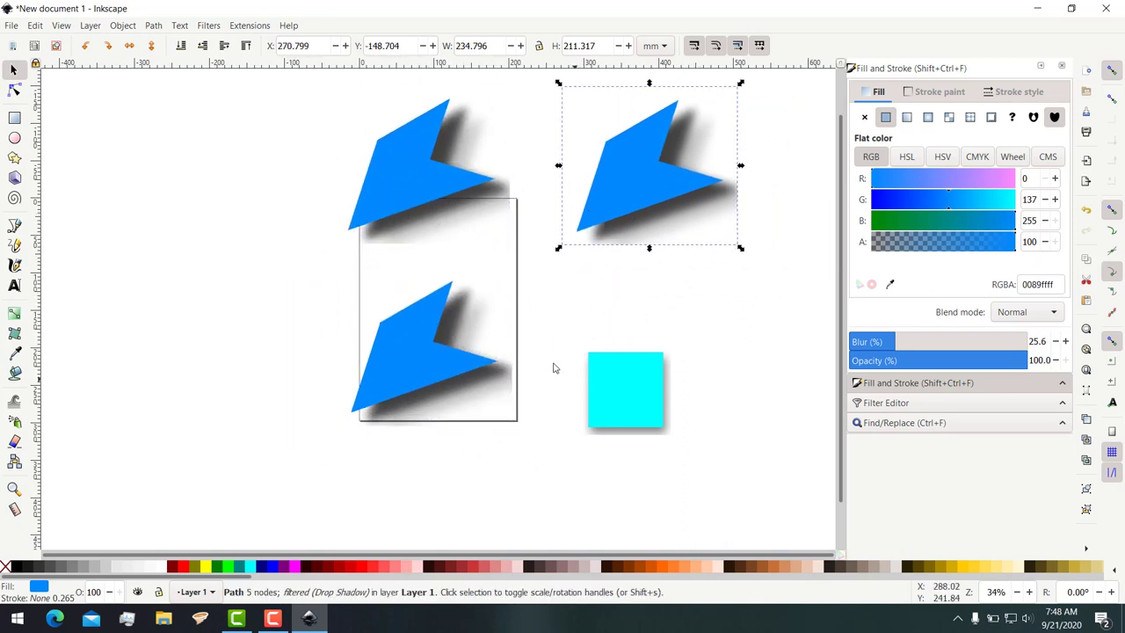